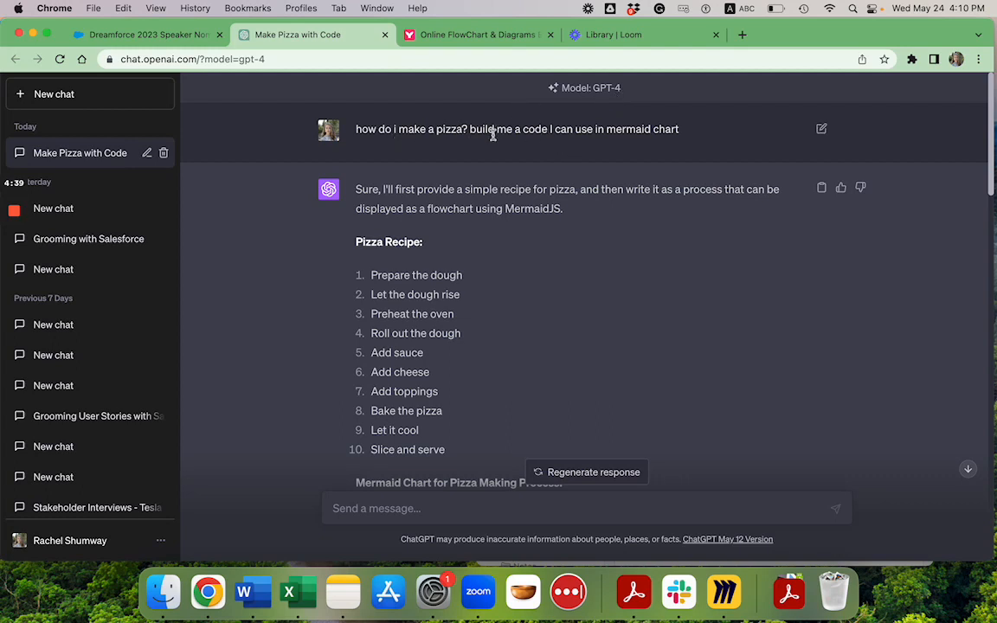
Step: Read through the pizza recipe answer, its Mermaid code and the instructions for creating the chart
{"action": "left_click_drag", "start_coordinate": [358, 185], "coordinate": [617, 234]}
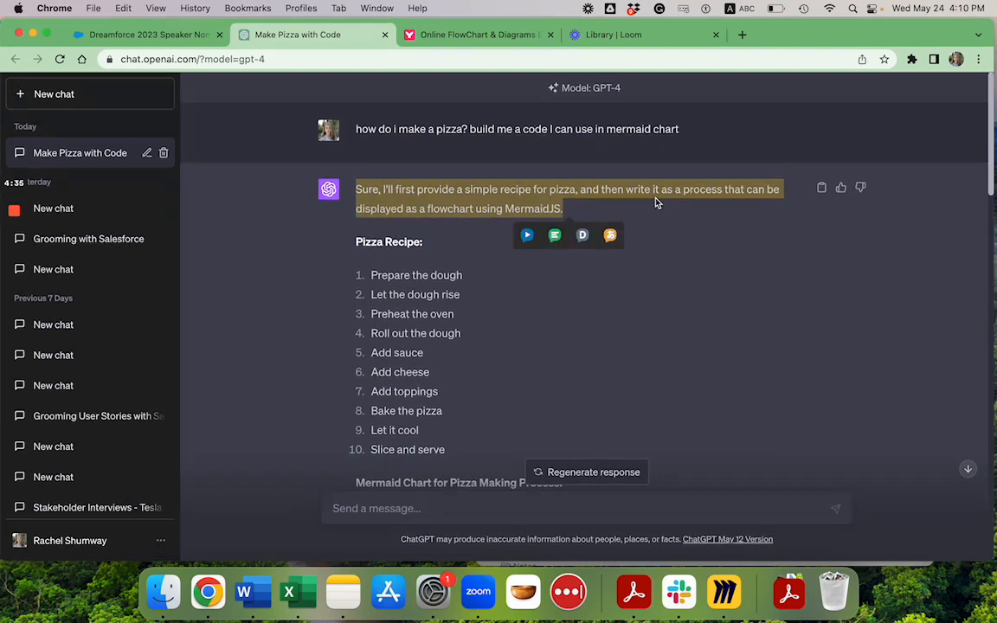
{"action": "left_click", "coordinate": [623, 216]}
{"action": "scroll", "coordinate": [559, 262], "scroll_direction": "down", "scroll_amount": 2}
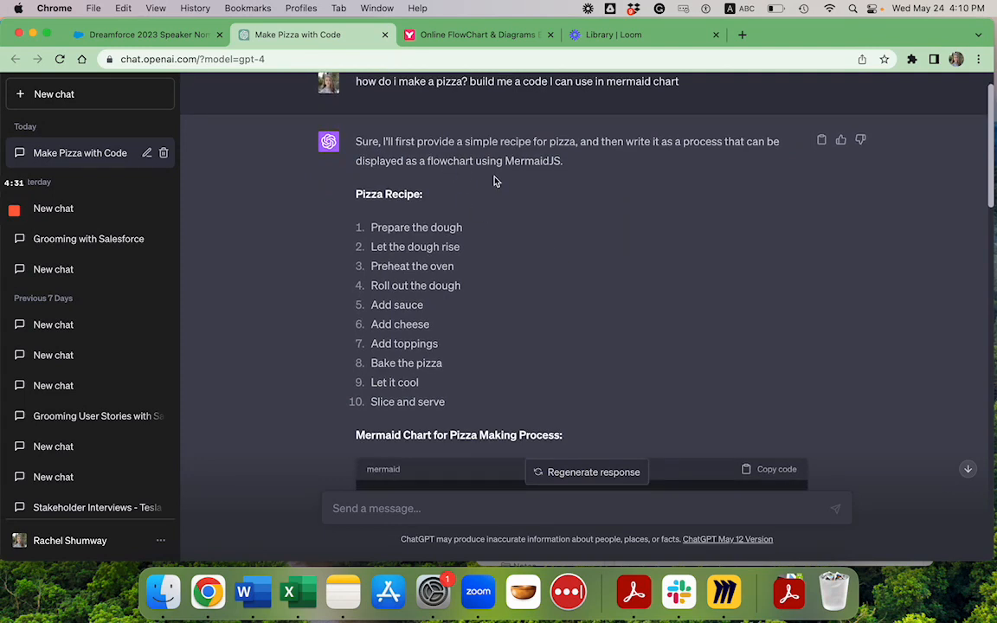
{"action": "scroll", "coordinate": [415, 242], "scroll_direction": "down", "scroll_amount": 1}
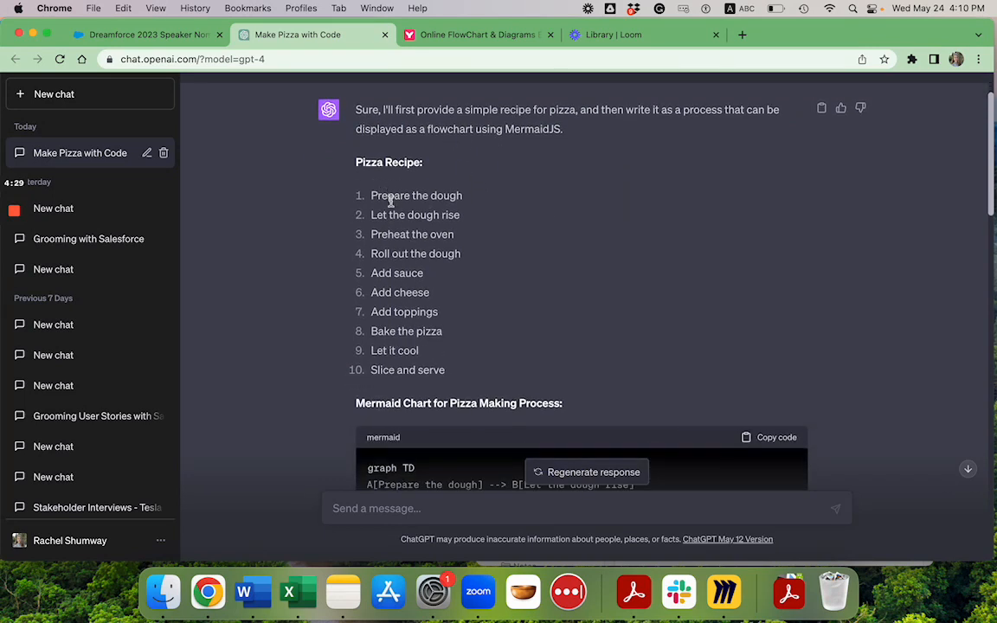
{"action": "scroll", "coordinate": [426, 353], "scroll_direction": "down", "scroll_amount": 5}
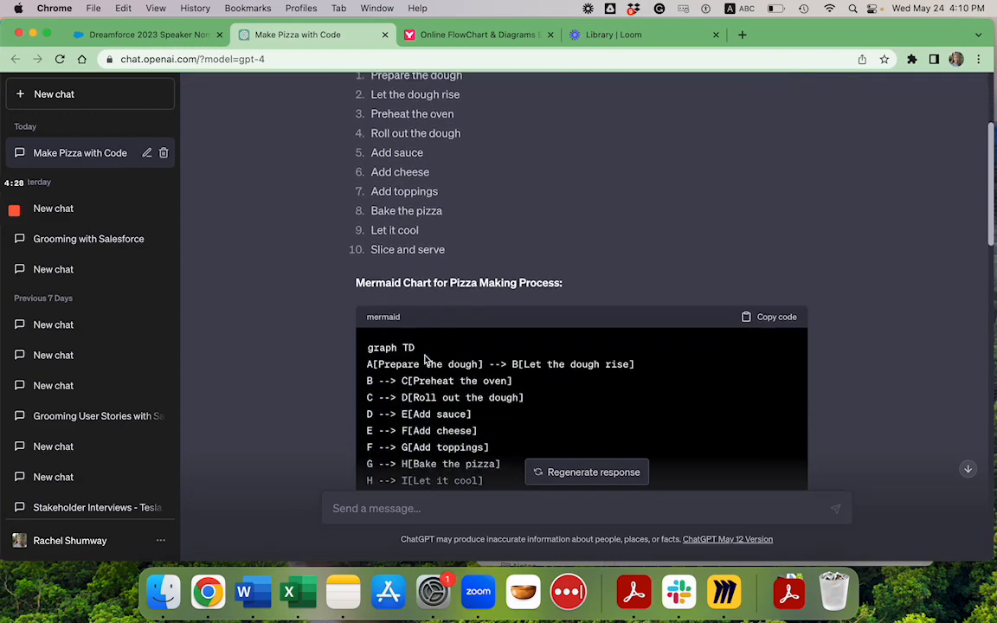
{"action": "scroll", "coordinate": [425, 355], "scroll_direction": "down", "scroll_amount": 1}
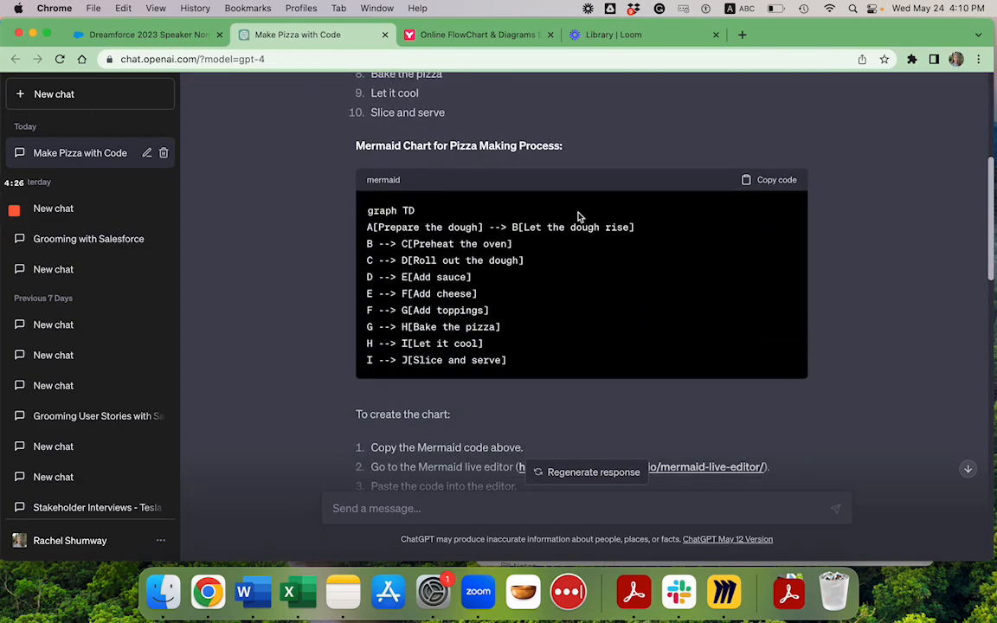
{"action": "scroll", "coordinate": [714, 233], "scroll_direction": "down", "scroll_amount": 3}
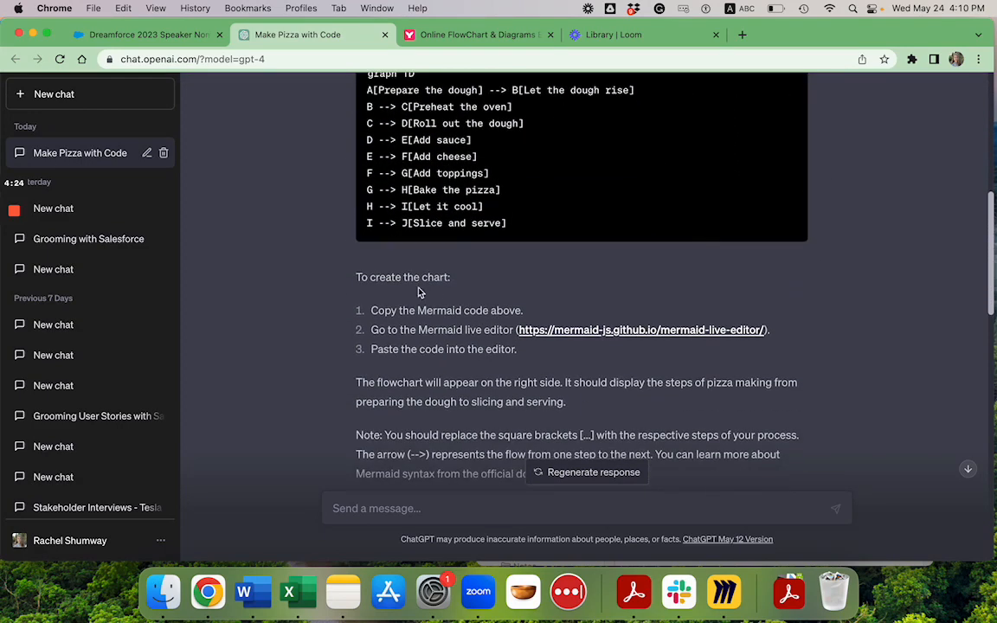
{"action": "scroll", "coordinate": [420, 324], "scroll_direction": "down", "scroll_amount": 2}
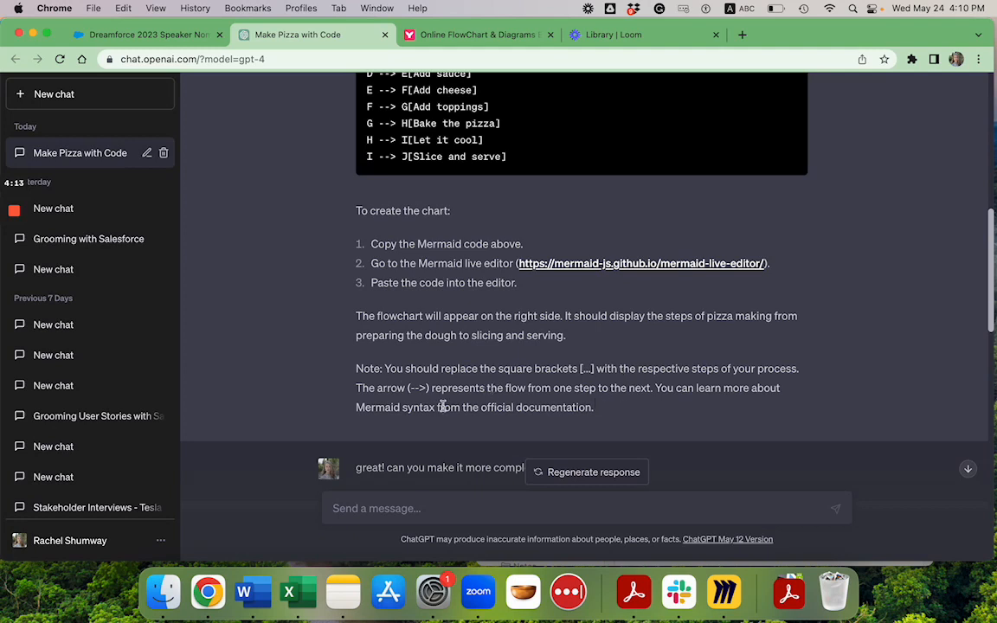
{"action": "scroll", "coordinate": [494, 409], "scroll_direction": "up", "scroll_amount": 10}
{"action": "scroll", "coordinate": [682, 372], "scroll_direction": "down", "scroll_amount": 5}
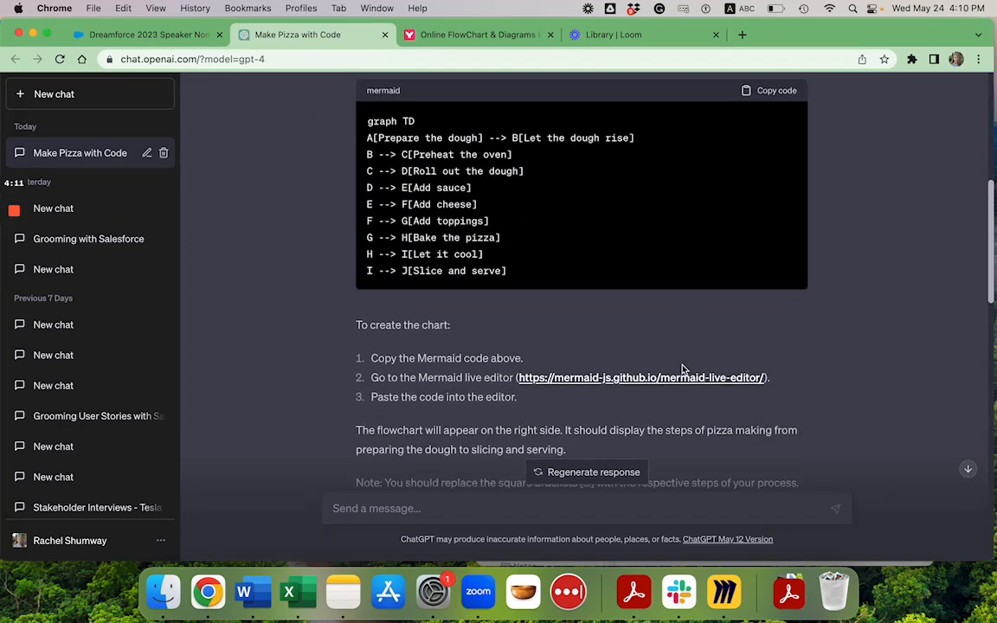
Step: Copy the Mermaid code from the first pizza answer and put it in the Mermaid Live Editor
{"action": "scroll", "coordinate": [683, 372], "scroll_direction": "up", "scroll_amount": 1}
{"action": "left_click", "coordinate": [752, 147]}
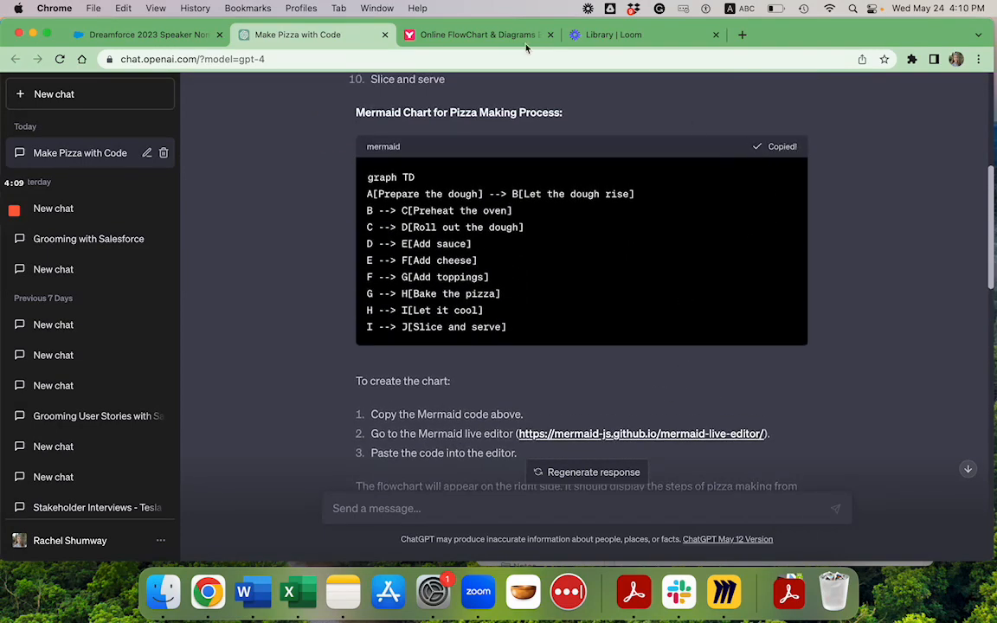
{"action": "left_click", "coordinate": [478, 34]}
{"action": "left_click", "coordinate": [220, 266]}
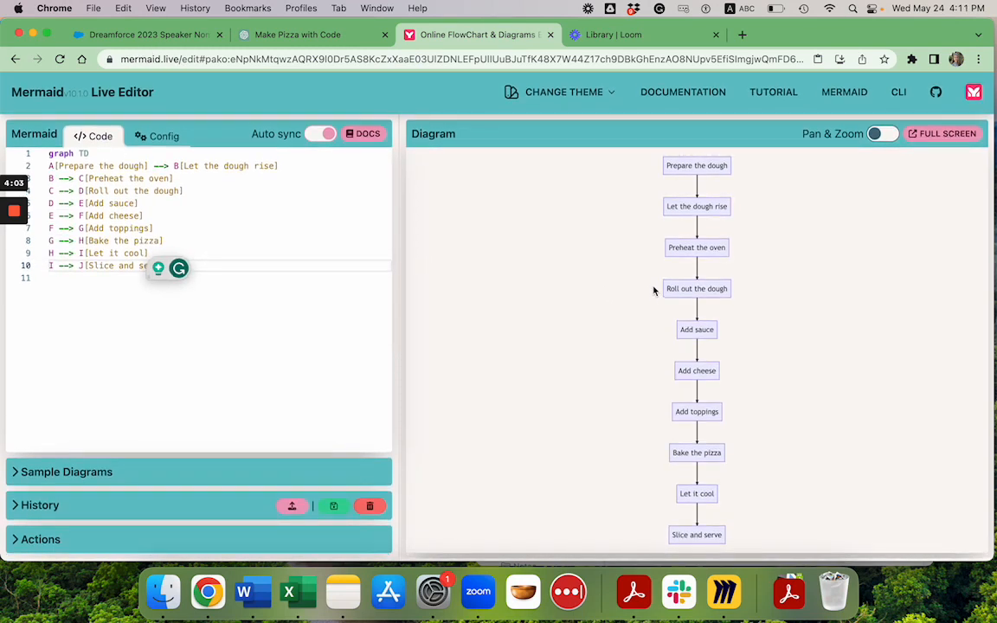
Step: Return to ChatGPT and copy the Mermaid code from the reply to "great! can you make it more complex"
{"action": "left_click", "coordinate": [349, 40]}
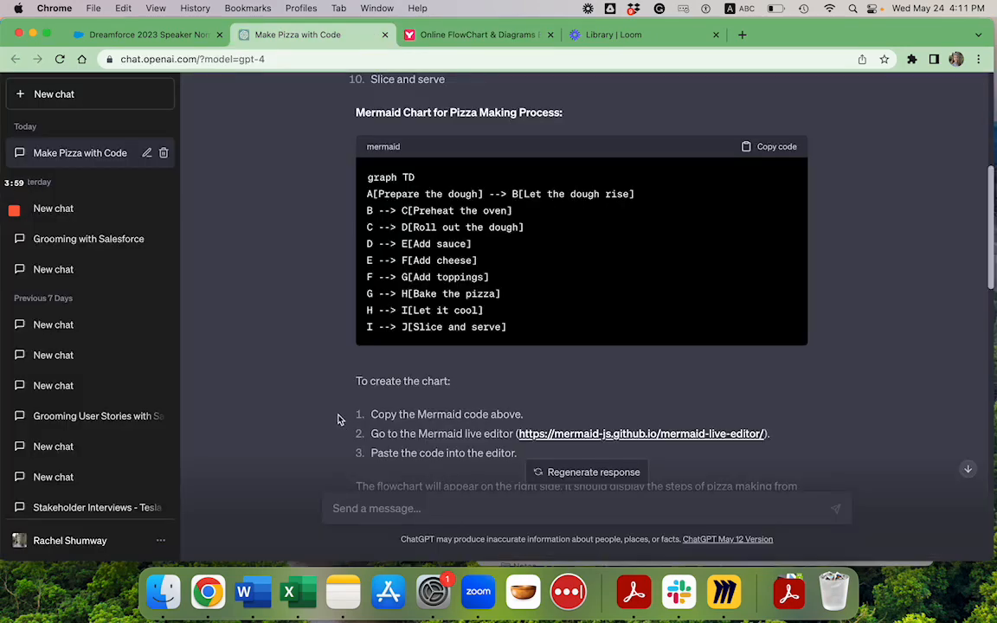
{"action": "scroll", "coordinate": [341, 417], "scroll_direction": "up", "scroll_amount": 5}
{"action": "scroll", "coordinate": [338, 420], "scroll_direction": "up", "scroll_amount": 3}
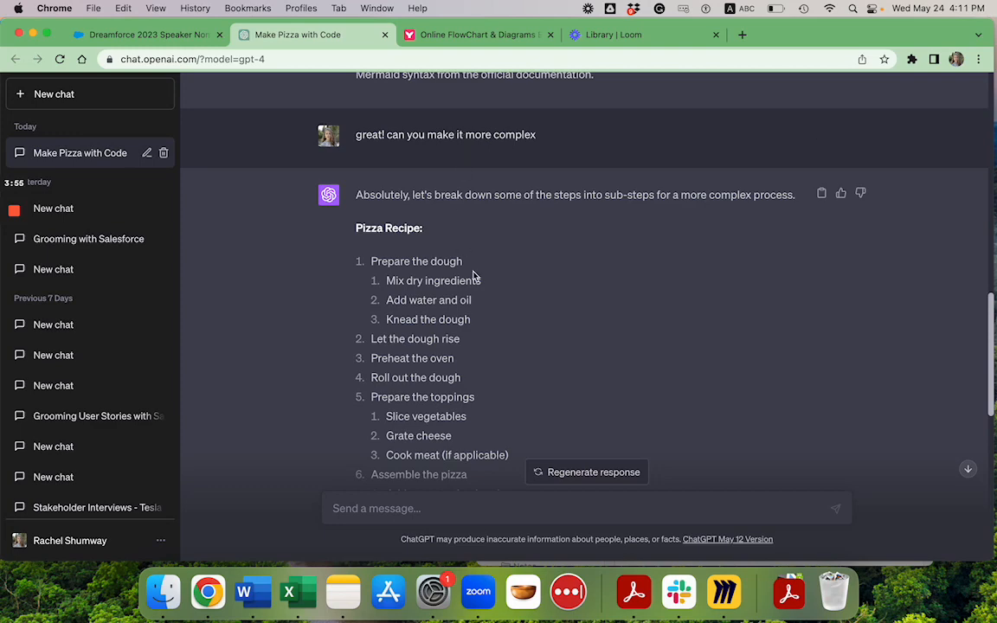
{"action": "scroll", "coordinate": [474, 276], "scroll_direction": "down", "scroll_amount": 8}
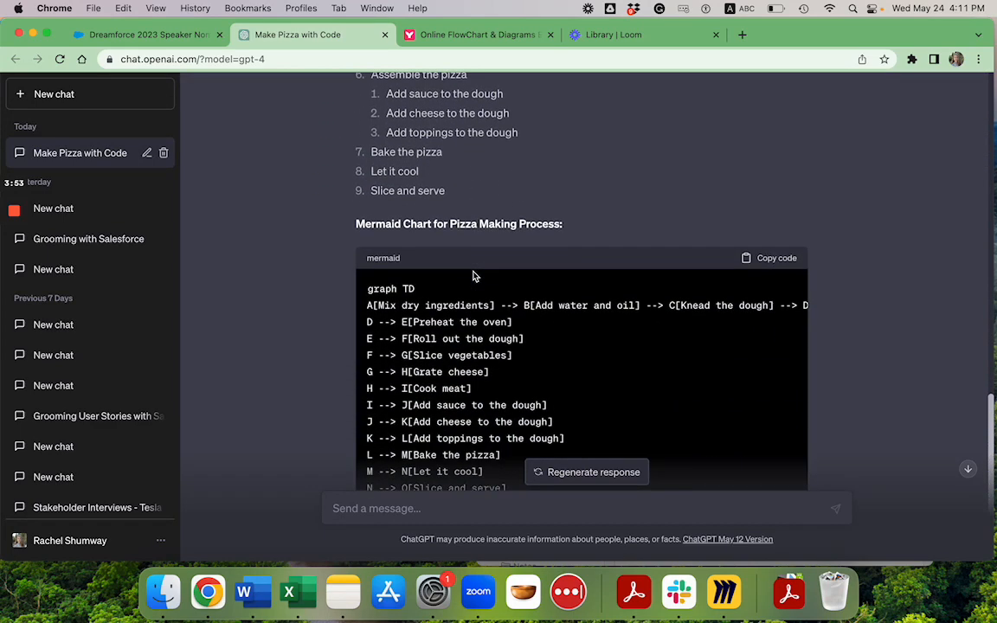
{"action": "scroll", "coordinate": [474, 276], "scroll_direction": "down", "scroll_amount": 2}
{"action": "left_click", "coordinate": [769, 183]}
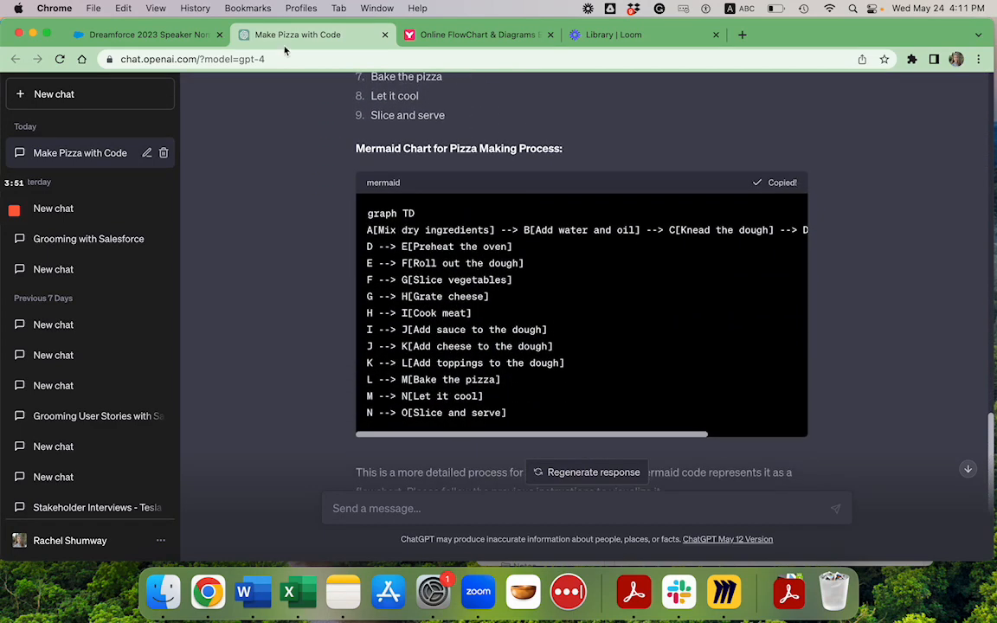
Step: Replace all the code in the Mermaid Live Editor with the copied pizza code containing the sub-steps
{"action": "left_click", "coordinate": [476, 35]}
{"action": "left_click", "coordinate": [188, 337]}
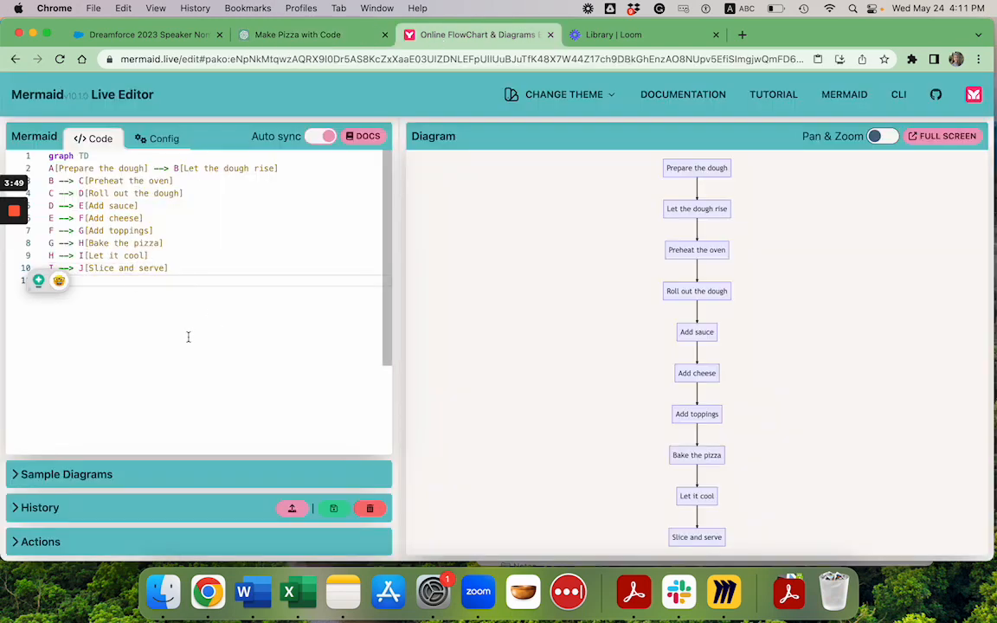
{"action": "key", "text": "super+a"}
{"action": "key", "text": "super+v"}
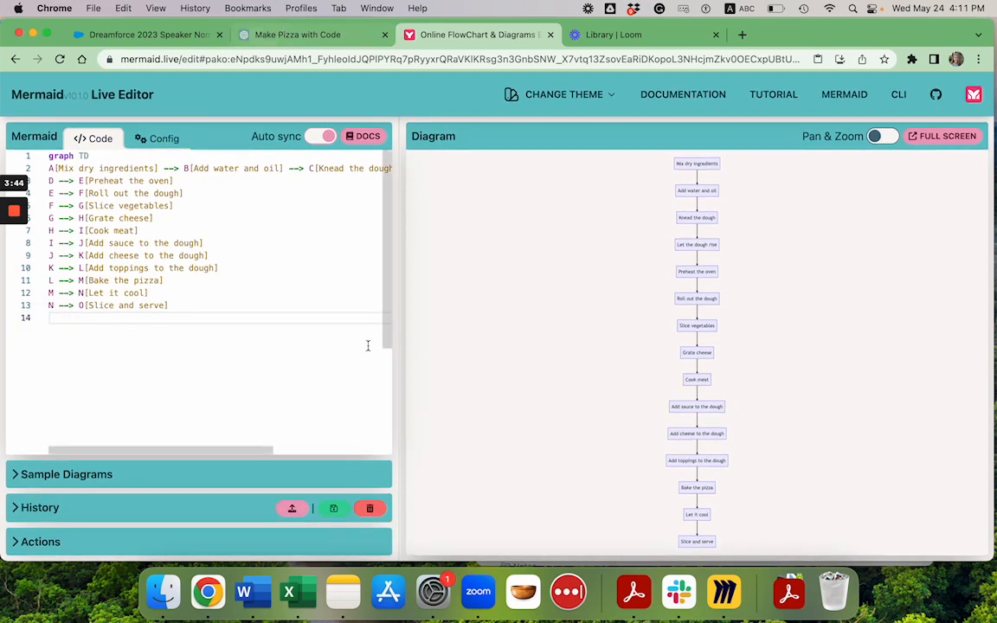
Step: Edit ChatGPT's follow-up prompt, adding "? I want to include part s in the process where I decide on different ingredients, crust types, sauce"
{"action": "left_click", "coordinate": [289, 36]}
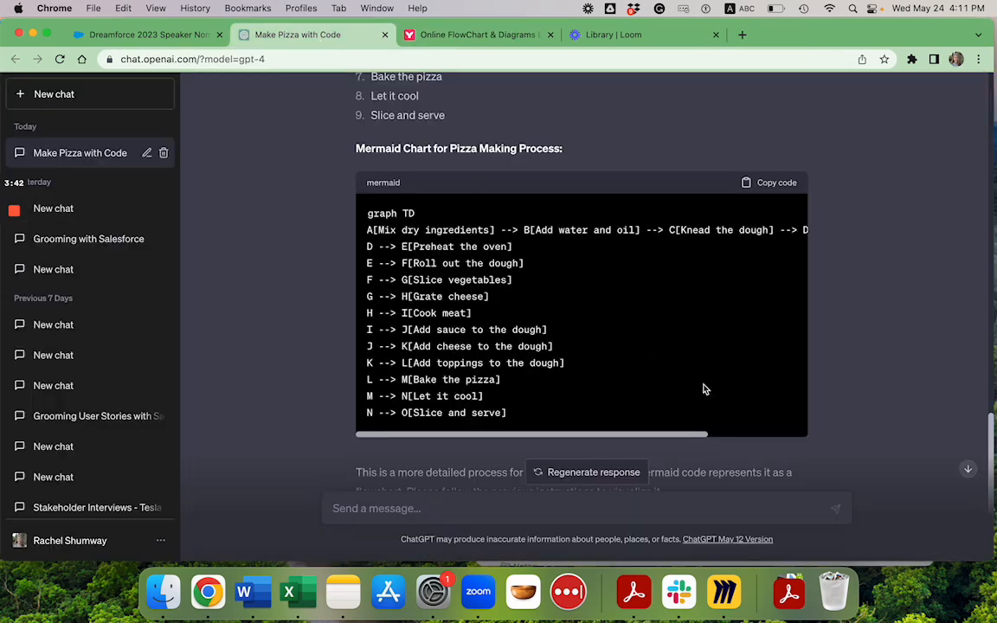
{"action": "scroll", "coordinate": [872, 330], "scroll_direction": "up", "scroll_amount": 10}
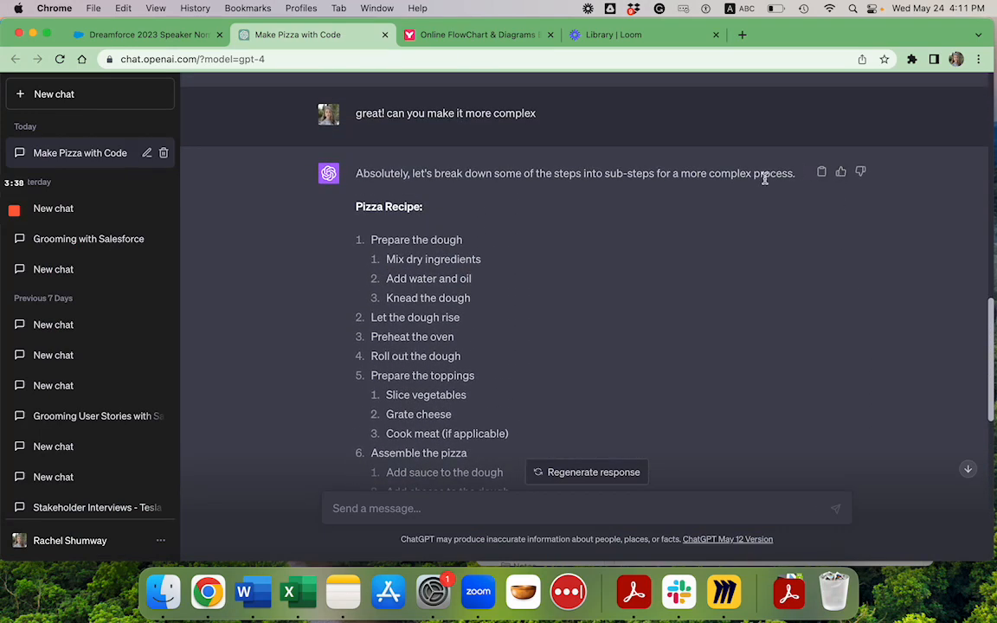
{"action": "scroll", "coordinate": [763, 177], "scroll_direction": "up", "scroll_amount": 1}
{"action": "left_click", "coordinate": [822, 162]}
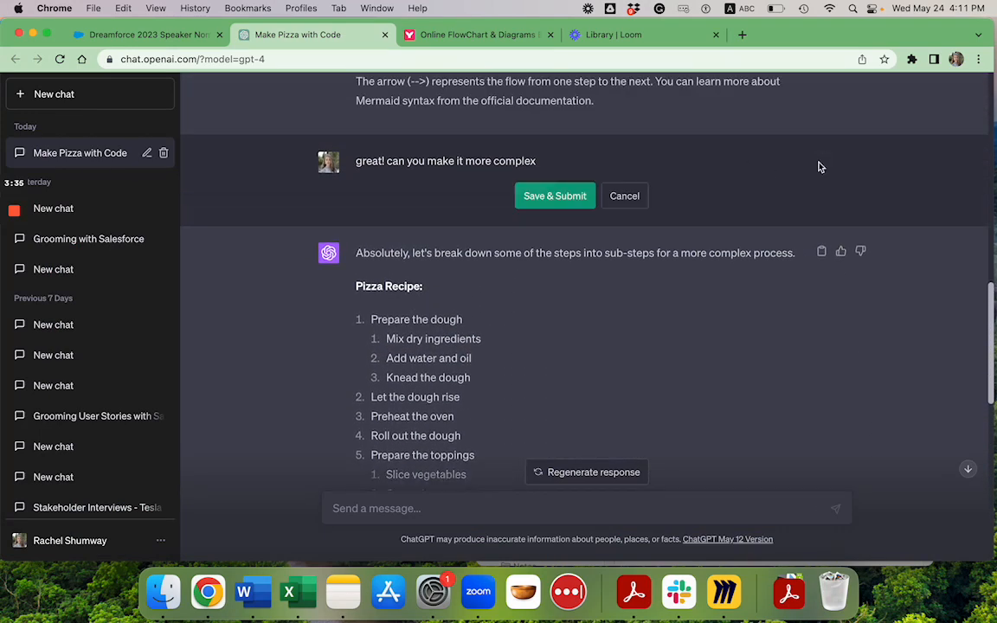
{"action": "left_click", "coordinate": [540, 162]}
{"action": "type", "text": "?"}
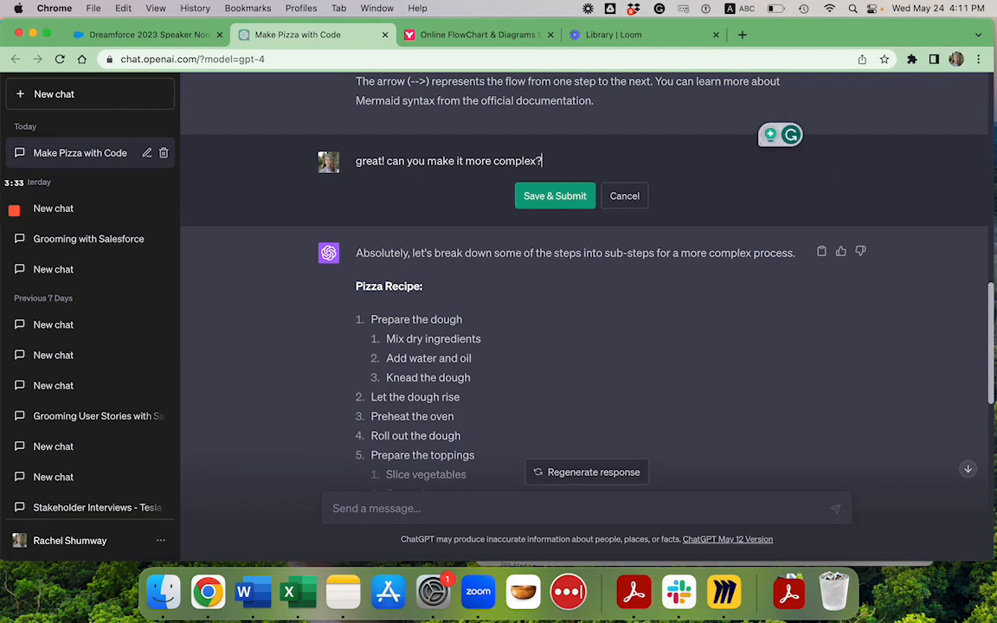
{"action": "type", "text": " I want to inc"}
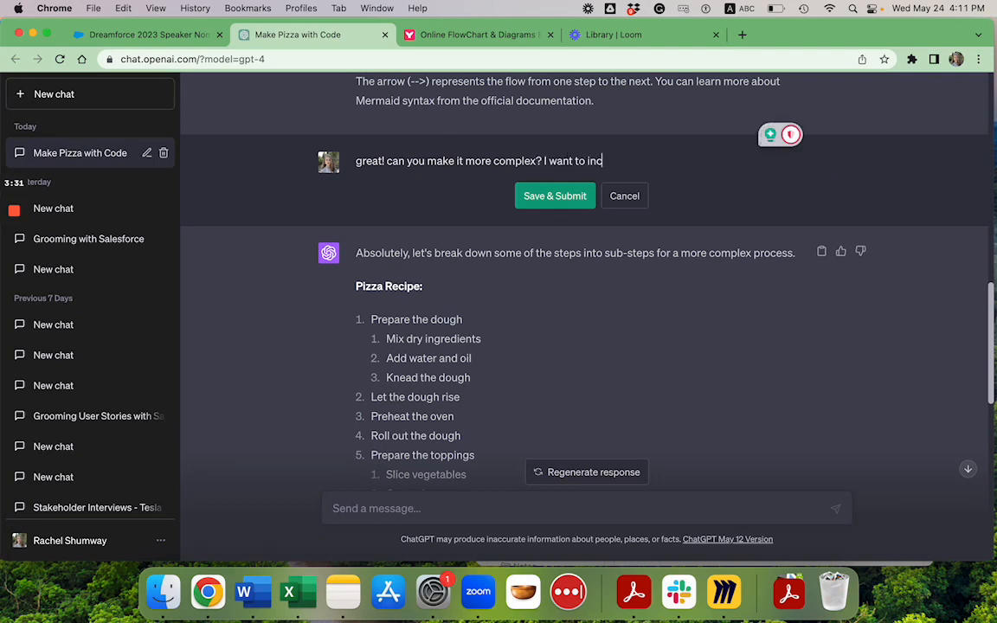
{"action": "type", "text": "lude part s in the process where "}
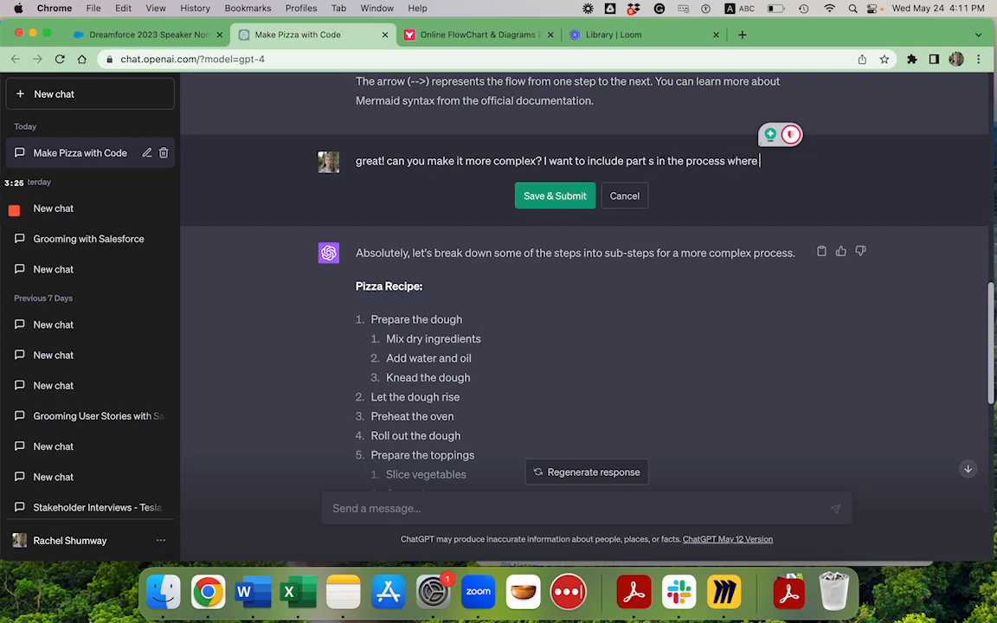
{"action": "type", "text": "I decide on different ingre"}
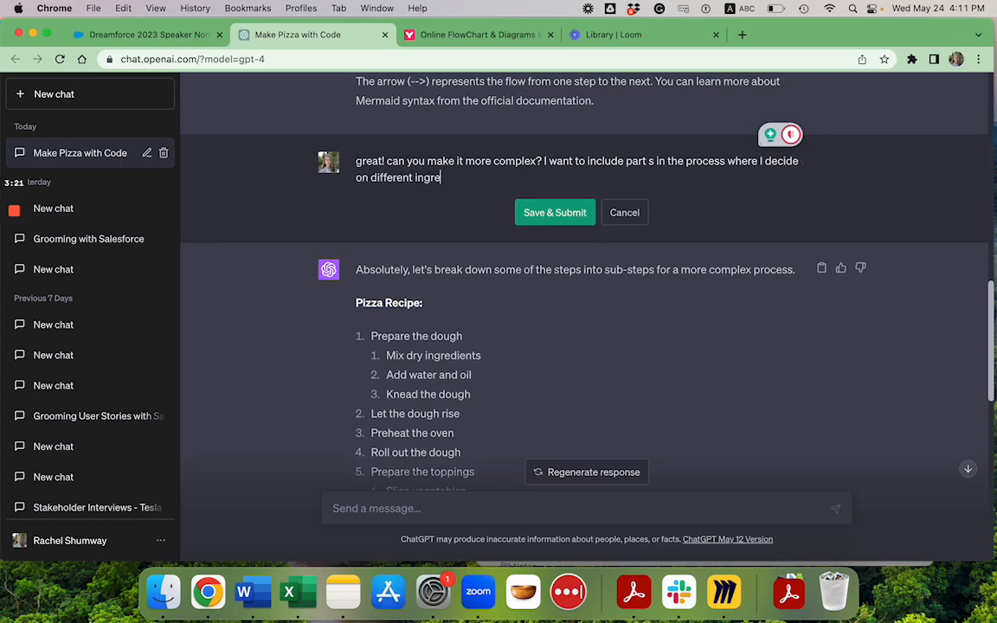
{"action": "type", "text": "dients, crust types, sauce"}
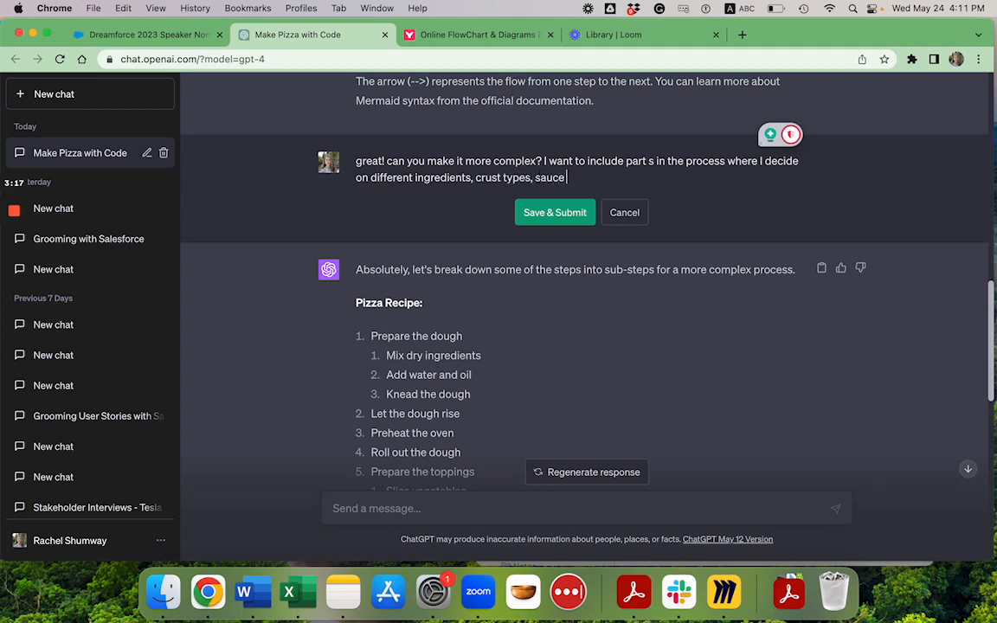
Step: Finish the prompt with "types etc. feel free to expand based on your knowledge as a michelin star pizza chef" and submit it
{"action": "type", "text": " types etc. feel free to exp"}
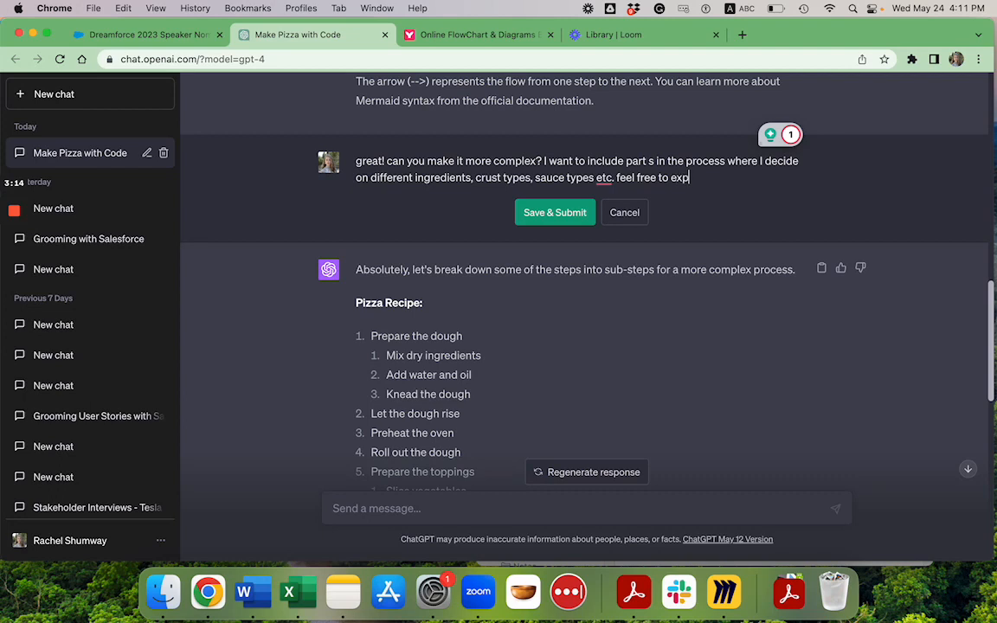
{"action": "type", "text": "and based on "}
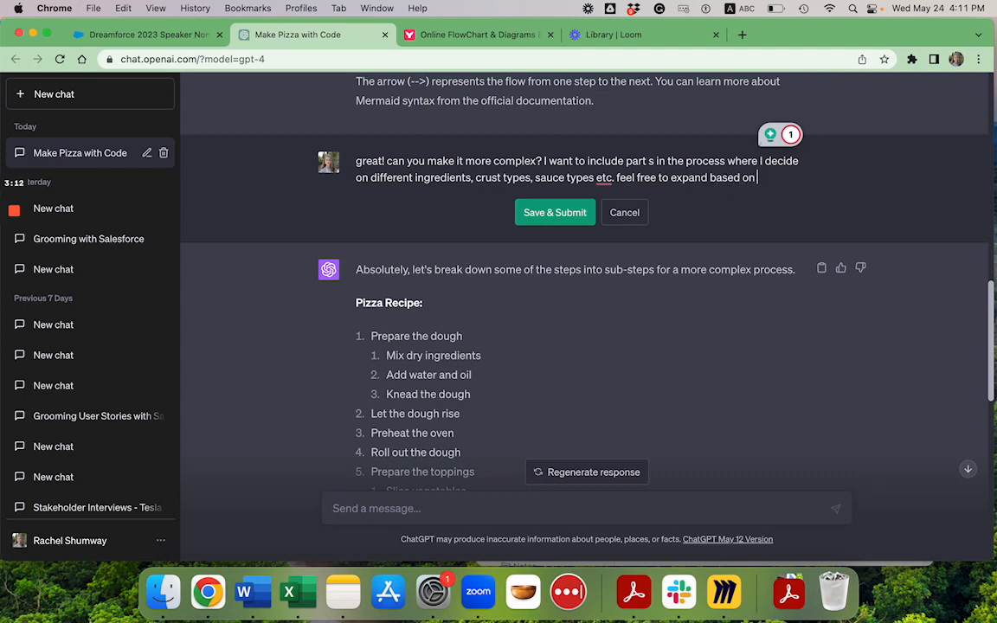
{"action": "type", "text": "your knowledge "}
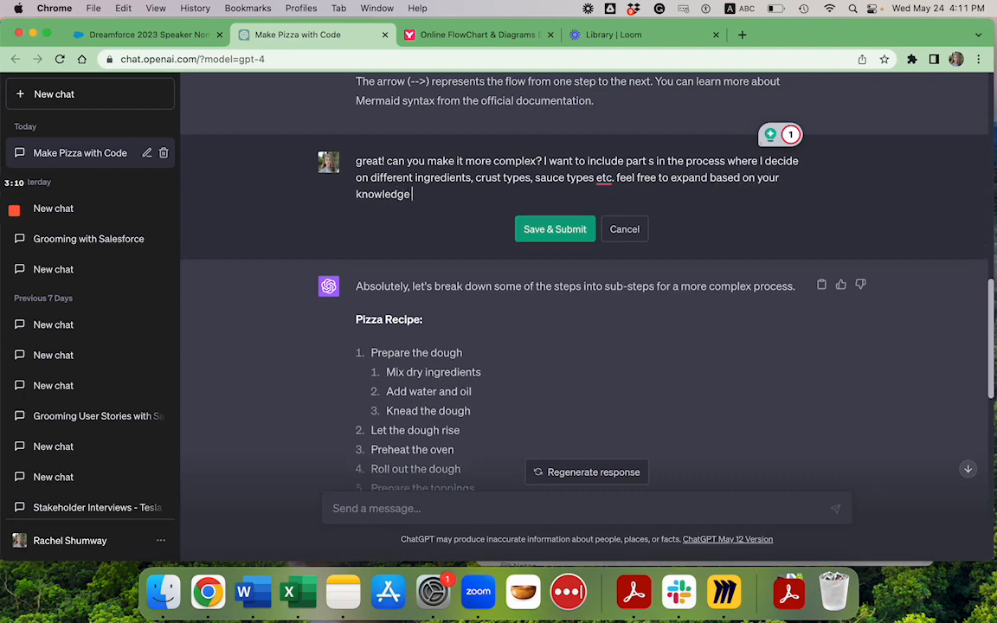
{"action": "type", "text": "as a michelin star pizza chef"}
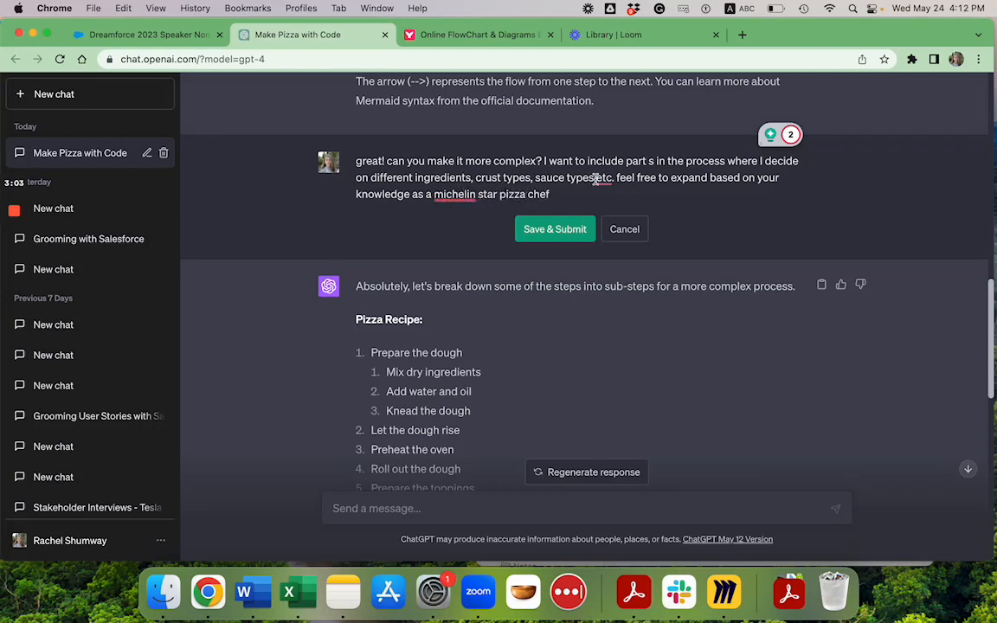
{"action": "left_click", "coordinate": [547, 232]}
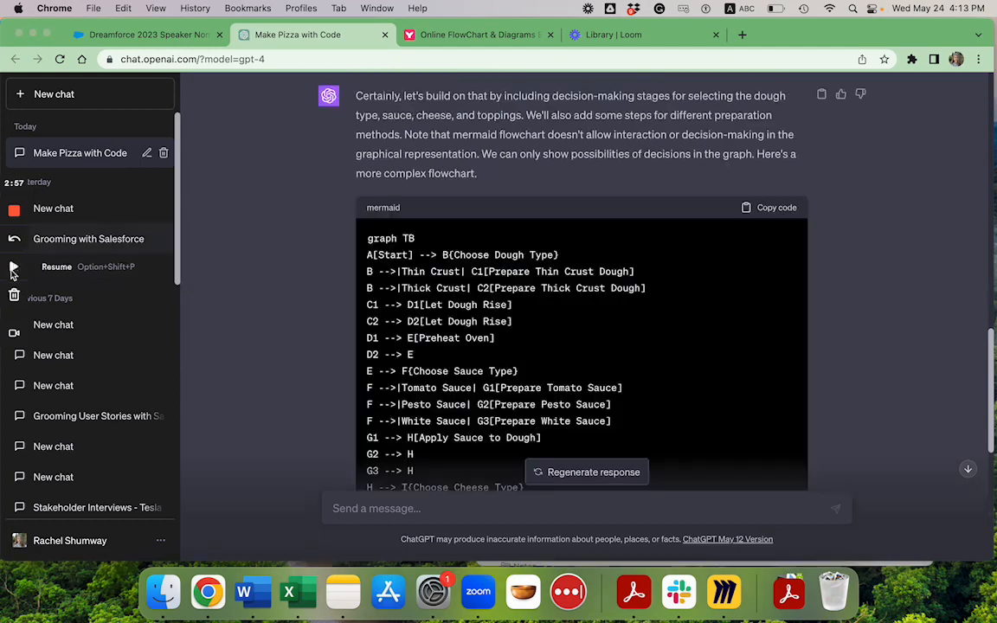
Step: Review the new reply with decision stages and copy its "graph TB" Mermaid code
{"action": "scroll", "coordinate": [479, 244], "scroll_direction": "down", "scroll_amount": 3}
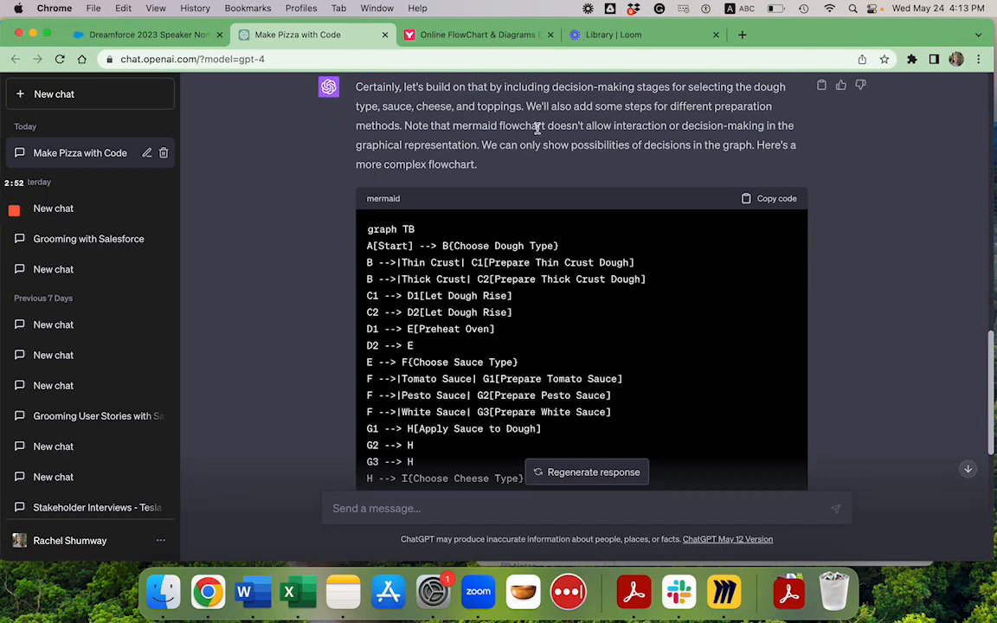
{"action": "scroll", "coordinate": [536, 127], "scroll_direction": "up", "scroll_amount": 1}
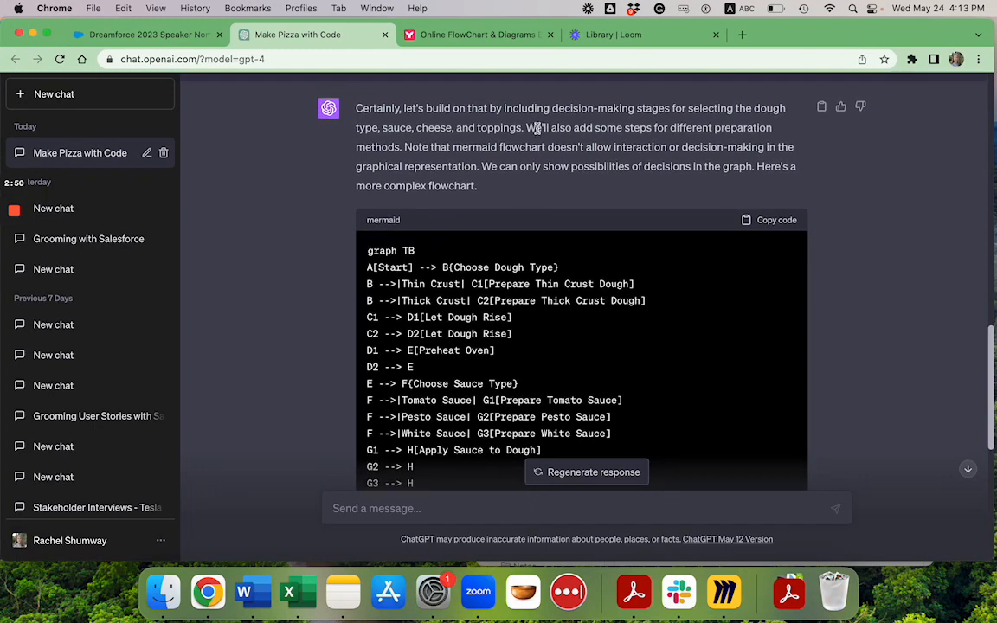
{"action": "scroll", "coordinate": [536, 127], "scroll_direction": "up", "scroll_amount": 1}
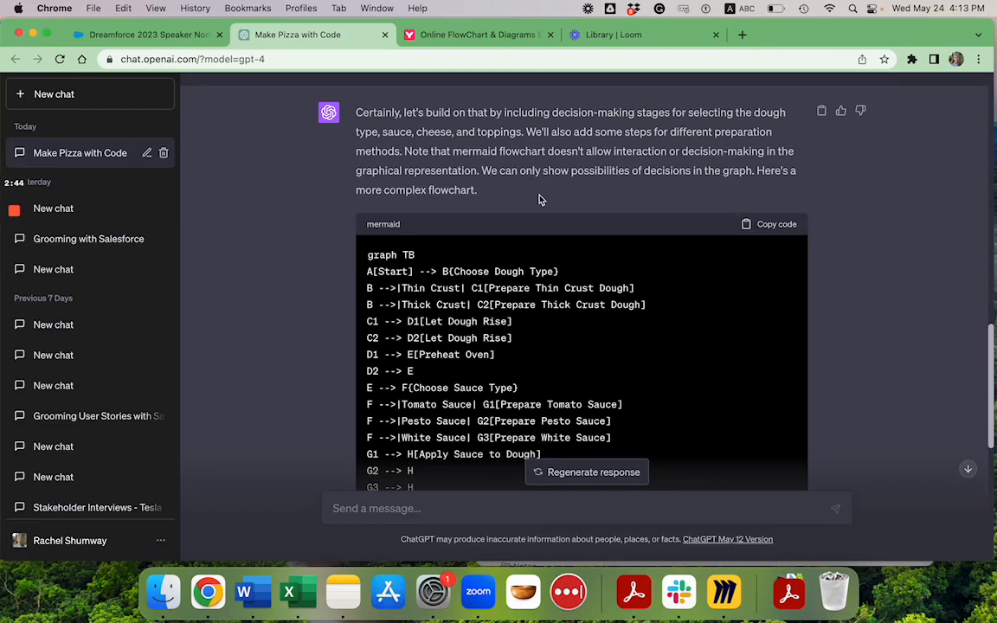
{"action": "left_click", "coordinate": [754, 229]}
Step: Clear the old code in the Mermaid Live Editor and paste in the copied decision-based pizza flowchart code
{"action": "left_click", "coordinate": [456, 38]}
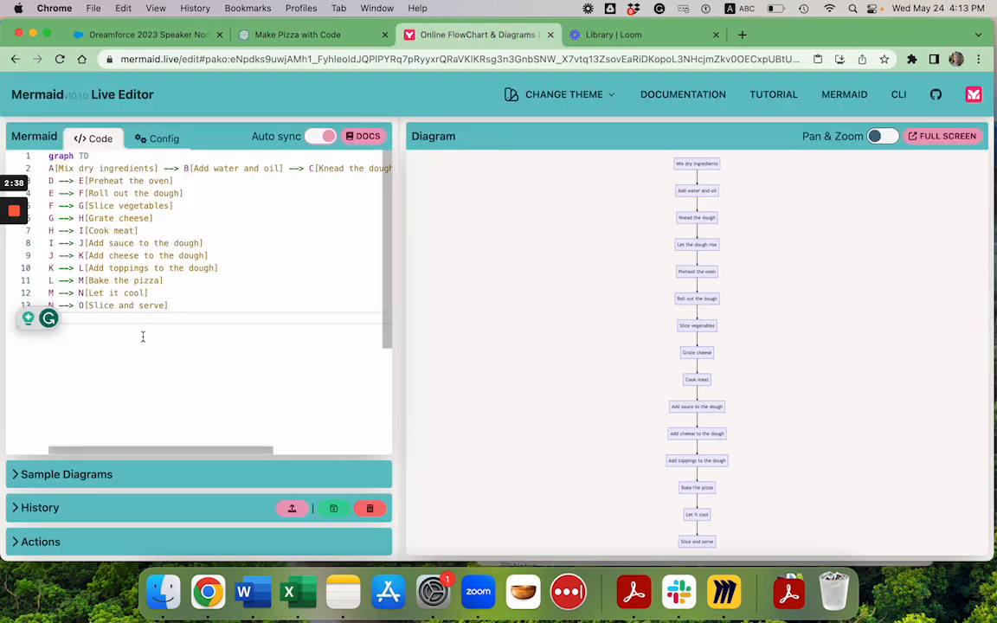
{"action": "key", "text": "super+a"}
{"action": "key", "text": "BackSpace"}
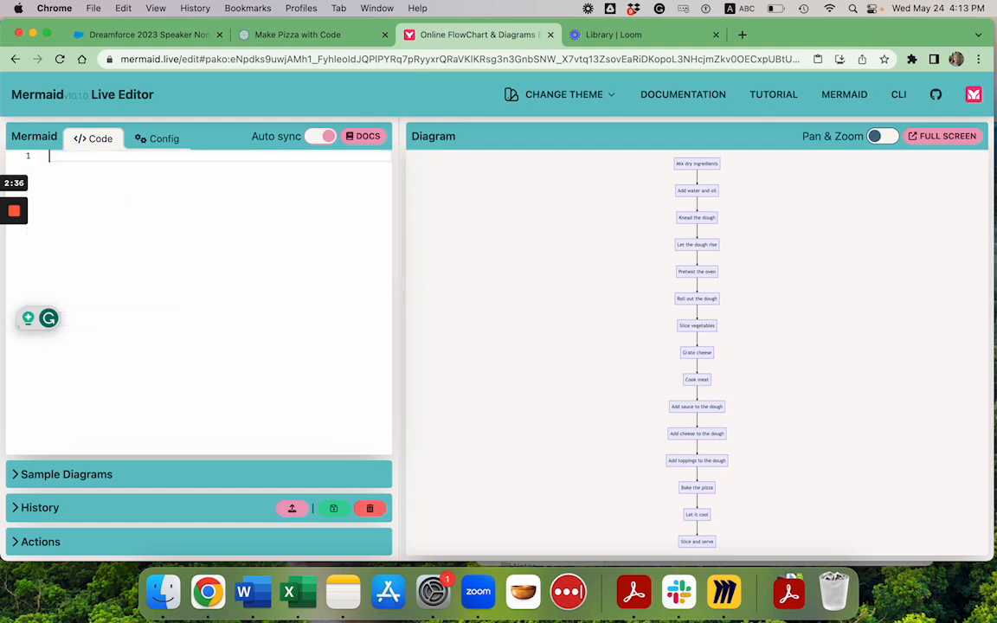
{"action": "key", "text": "super+v"}
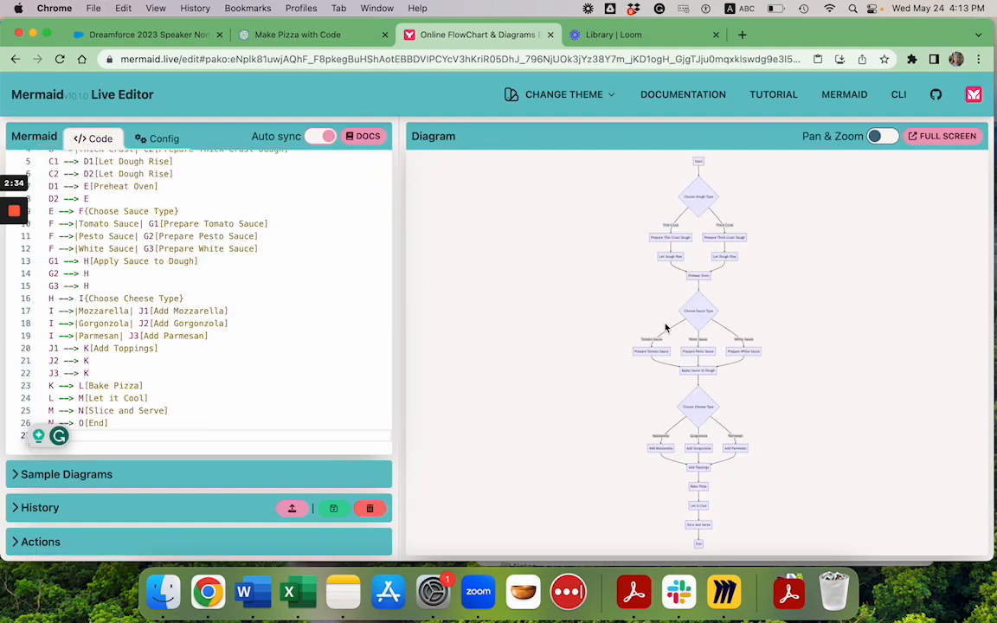
Step: Examine the rendered decision-based pizza flowchart from the dough choice through the sauce and cheese choices to the end
{"action": "scroll", "coordinate": [666, 327], "scroll_direction": "up", "scroll_amount": 5}
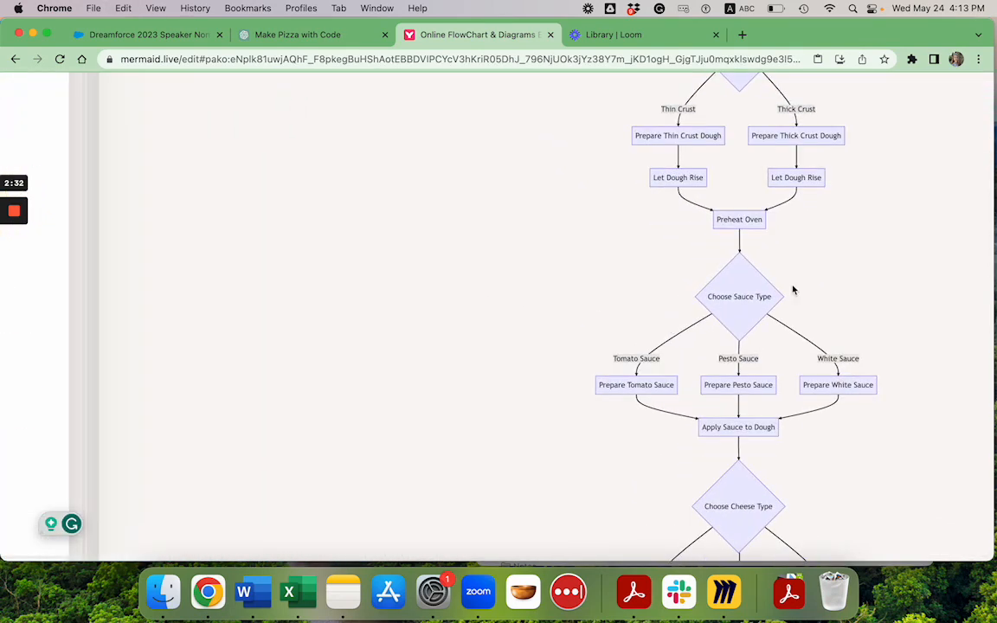
{"action": "scroll", "coordinate": [801, 288], "scroll_direction": "up", "scroll_amount": 4}
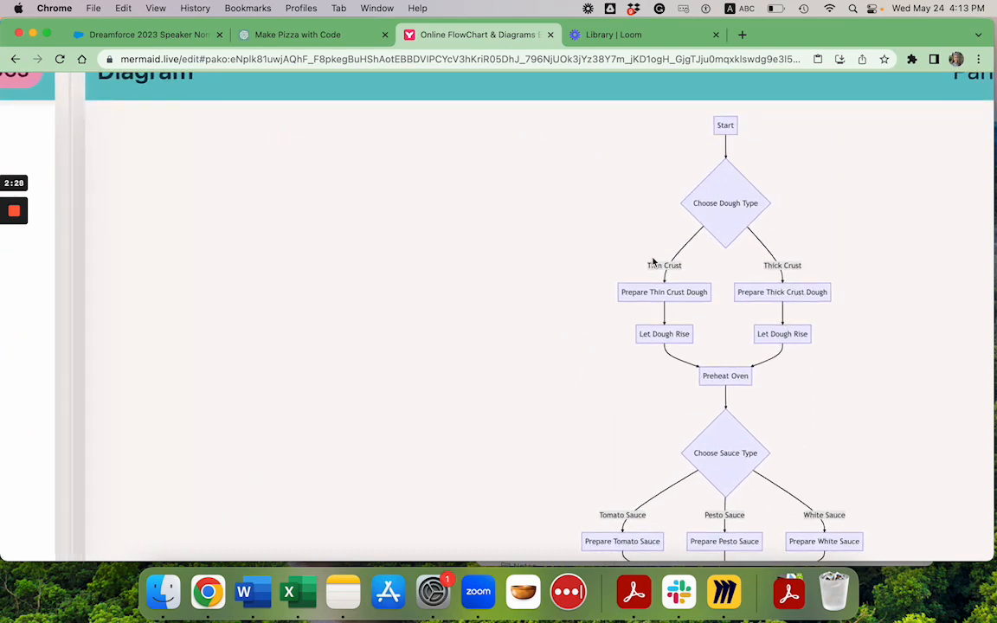
{"action": "scroll", "coordinate": [784, 351], "scroll_direction": "down", "scroll_amount": 5}
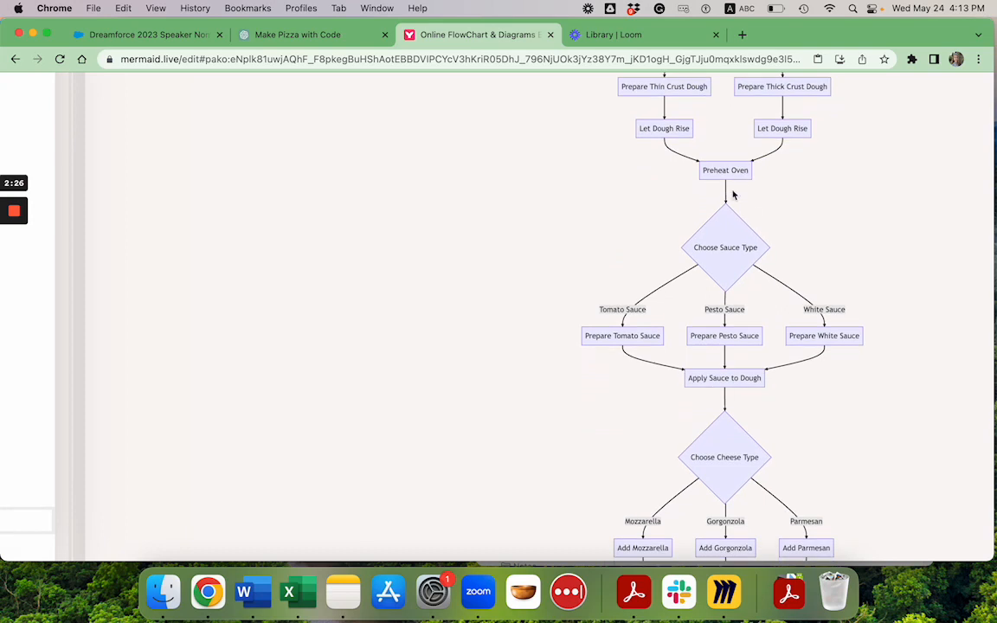
{"action": "scroll", "coordinate": [729, 274], "scroll_direction": "down", "scroll_amount": 2}
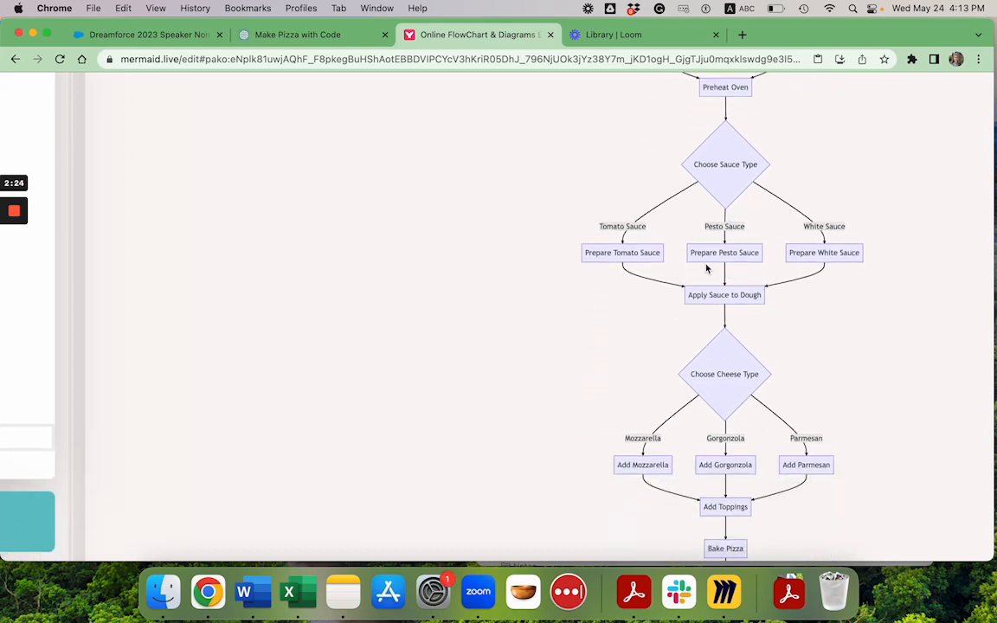
{"action": "scroll", "coordinate": [805, 270], "scroll_direction": "down", "scroll_amount": 4}
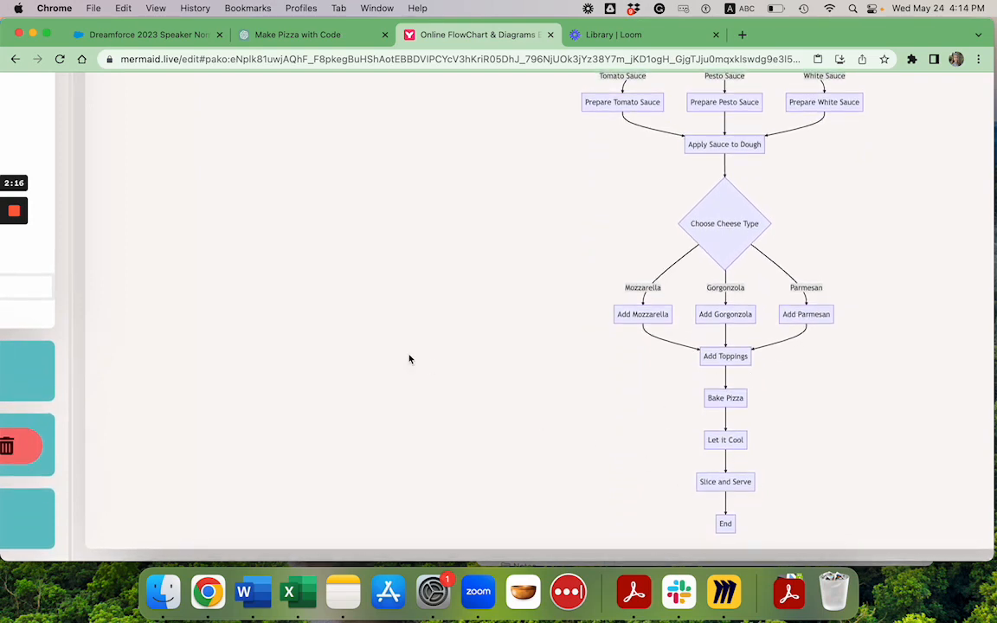
{"action": "scroll", "coordinate": [408, 355], "scroll_direction": "up", "scroll_amount": 5}
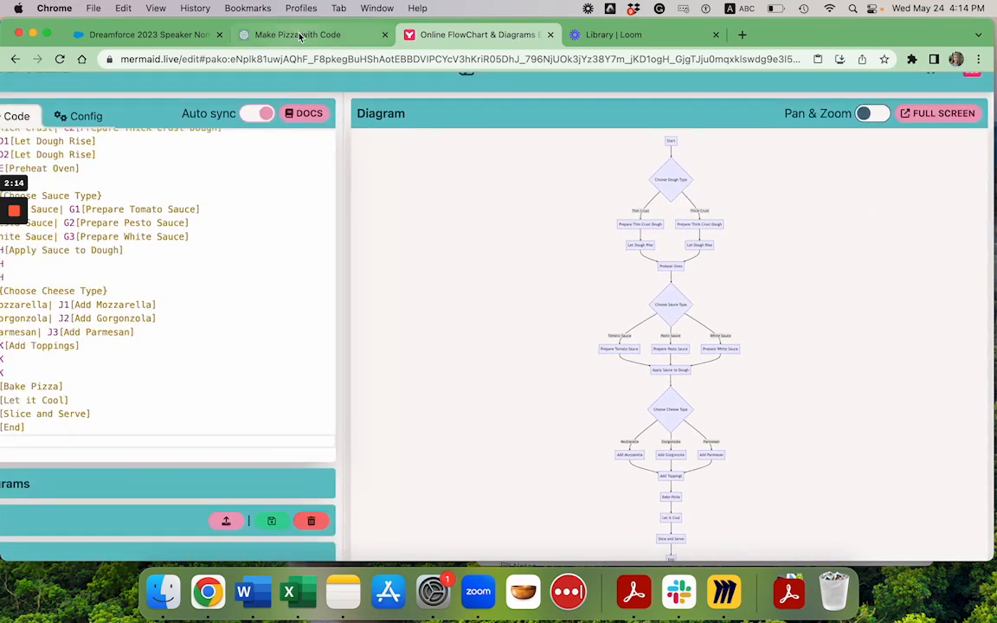
Step: Switch to the ChatGPT pizza chat and begin a prompt with "this is a great start! there is a problem though... I am vegan. can yo"
{"action": "left_click", "coordinate": [297, 35]}
{"action": "left_click", "coordinate": [394, 507]}
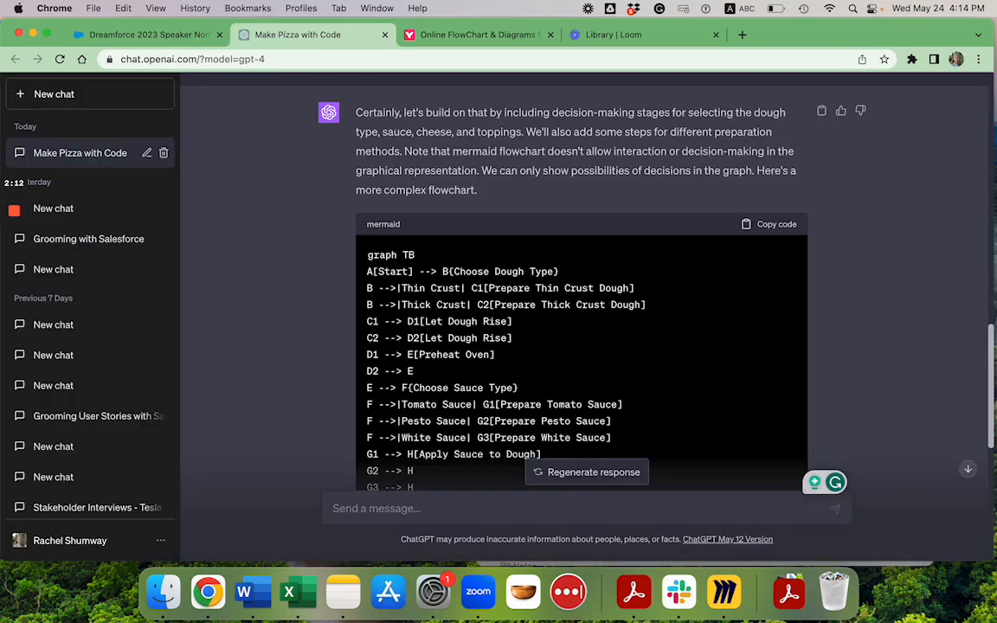
{"action": "type", "text": "this is a great start! "}
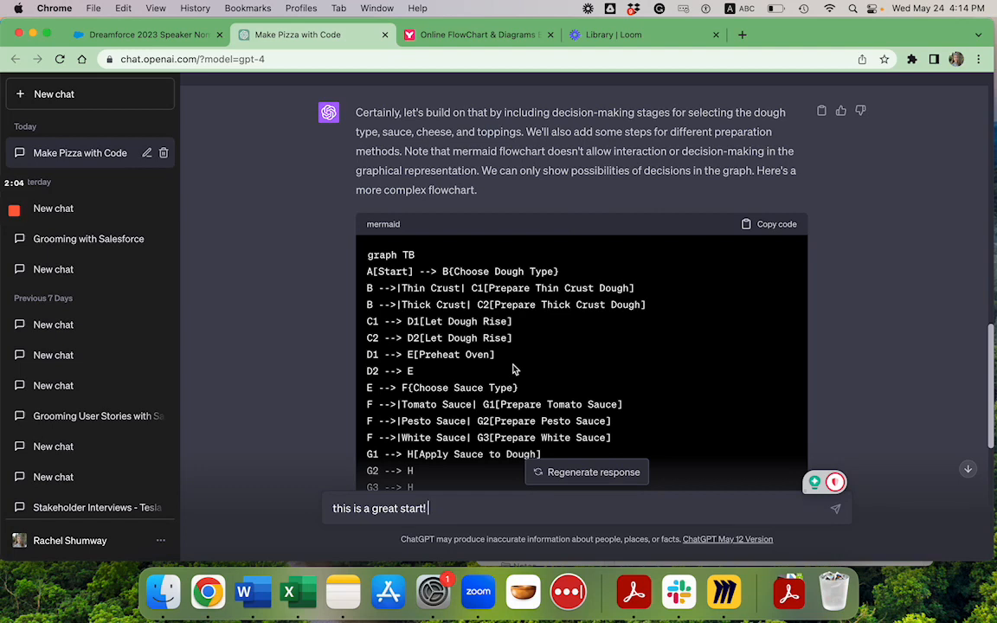
{"action": "type", "text": "there is a problem though... I"}
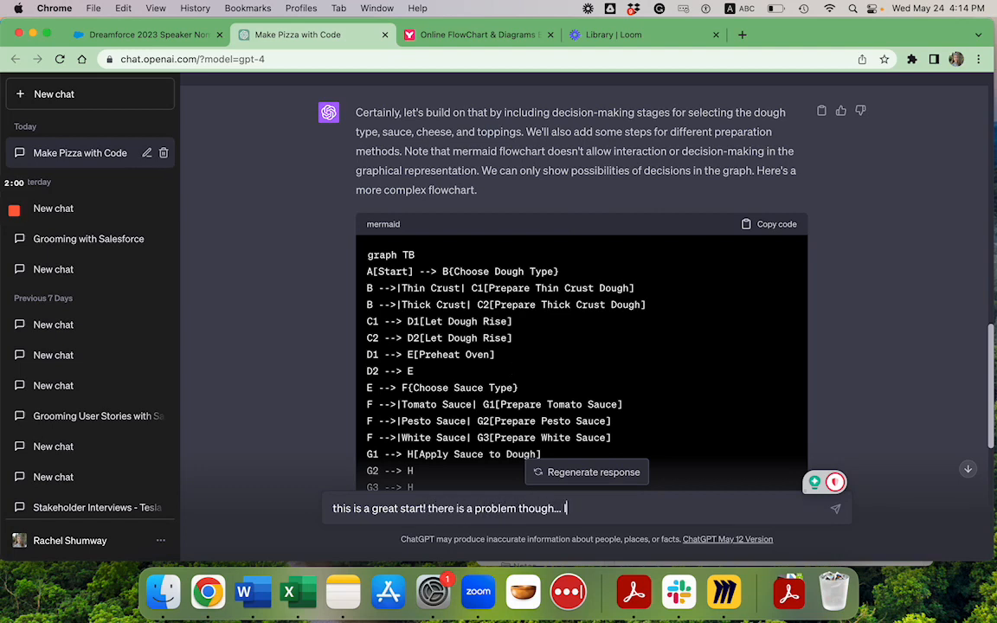
{"action": "type", "text": " cam"}
{"action": "type", "text": "vegan. can yo"}
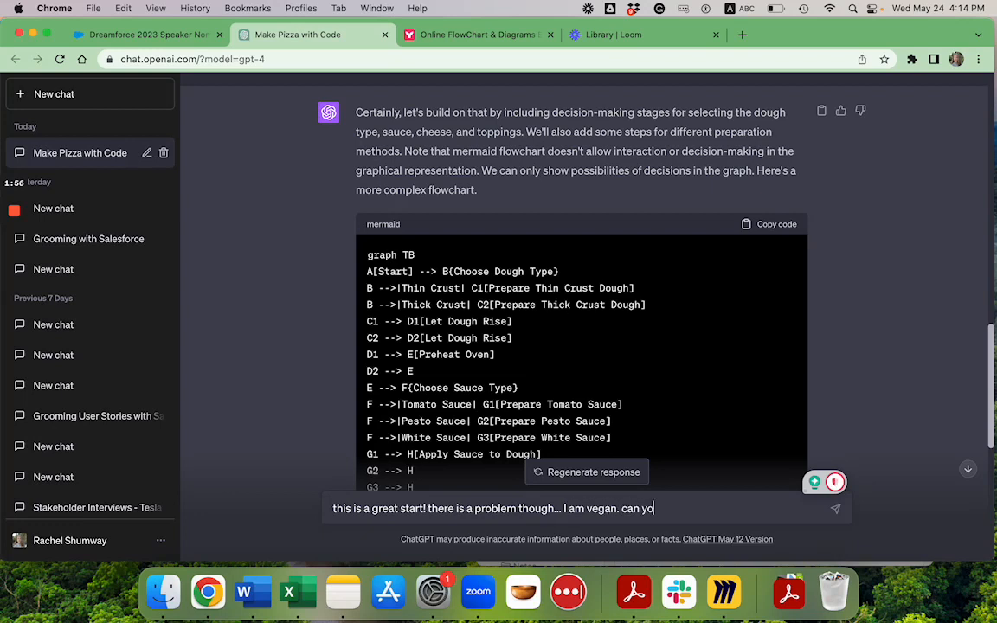
Step: Finish the prompt with "u repeat the task using the same instructions for a vegan" and submit it
{"action": "type", "text": "u repeat the task using the"}
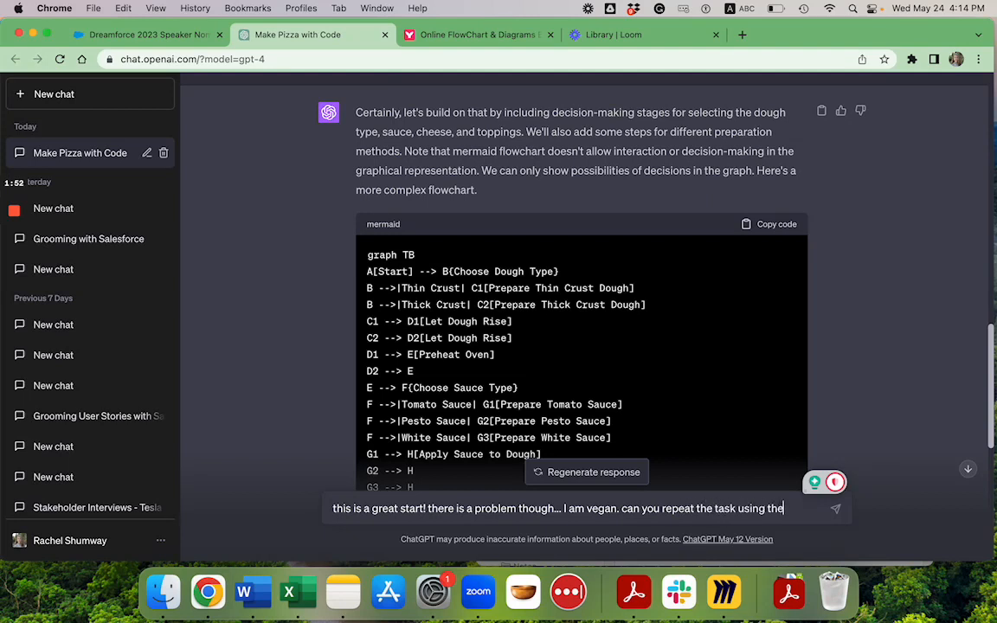
{"action": "type", "text": " same instructions"}
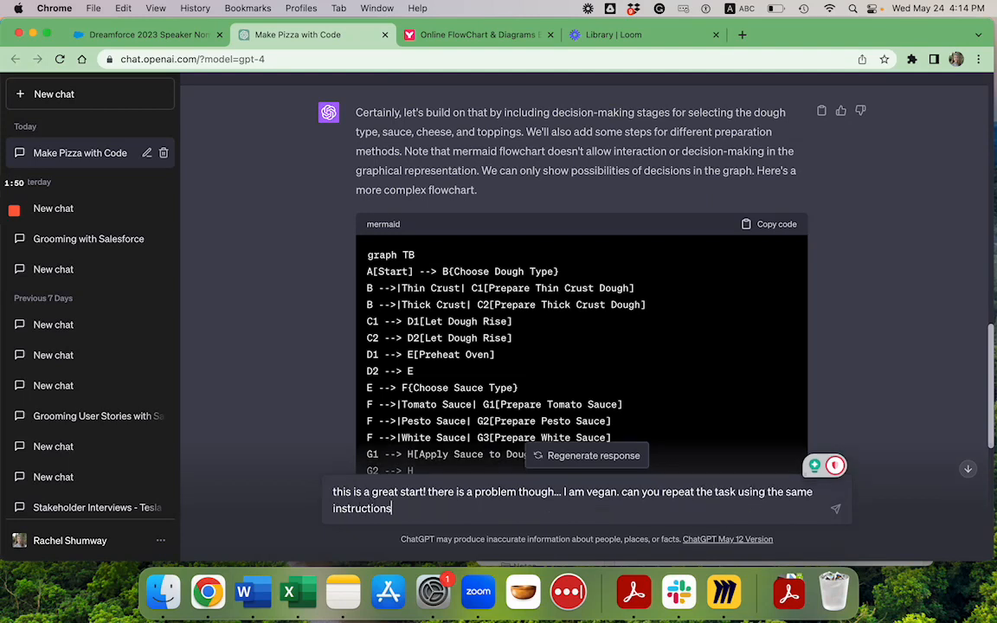
{"action": "type", "text": " for a vegan"}
{"action": "key", "text": "Return"}
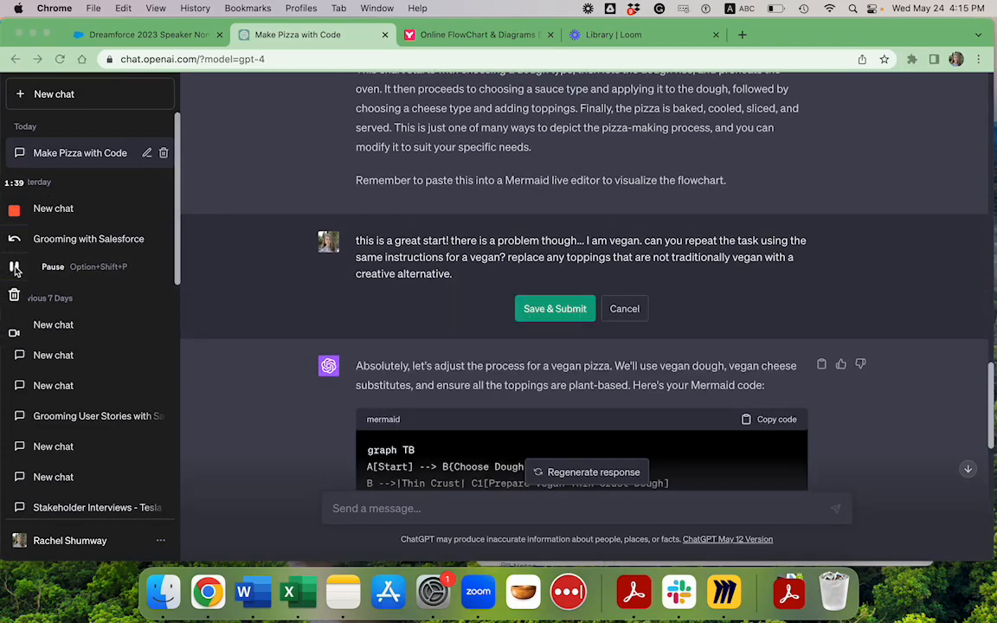
Step: Review the first vegan reply and resubmit the edited prompt asking to replace non-vegan toppings with a creative alternative
{"action": "scroll", "coordinate": [484, 368], "scroll_direction": "down", "scroll_amount": 8}
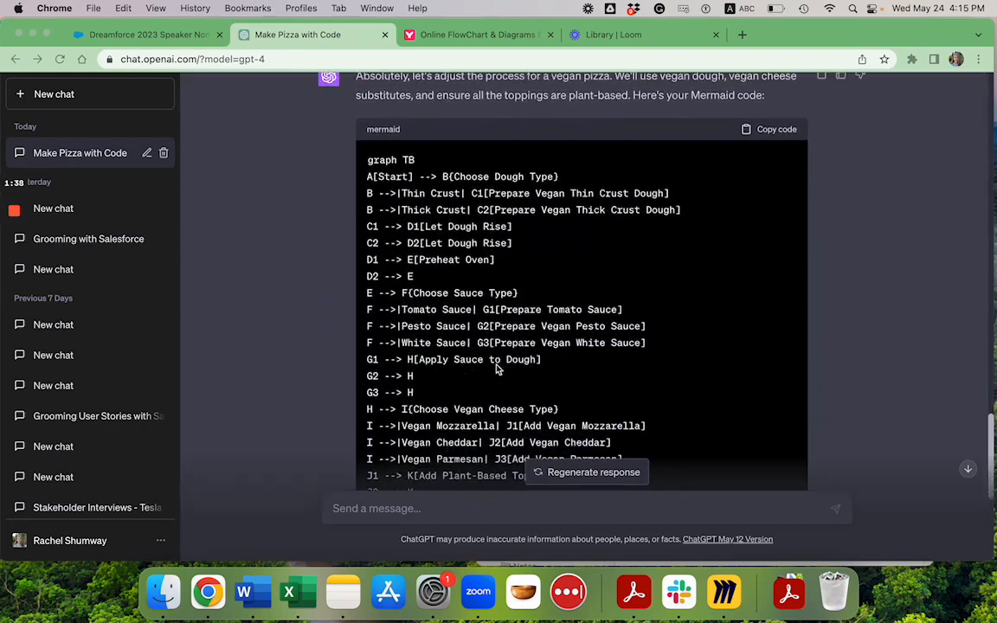
{"action": "scroll", "coordinate": [497, 368], "scroll_direction": "down", "scroll_amount": 1}
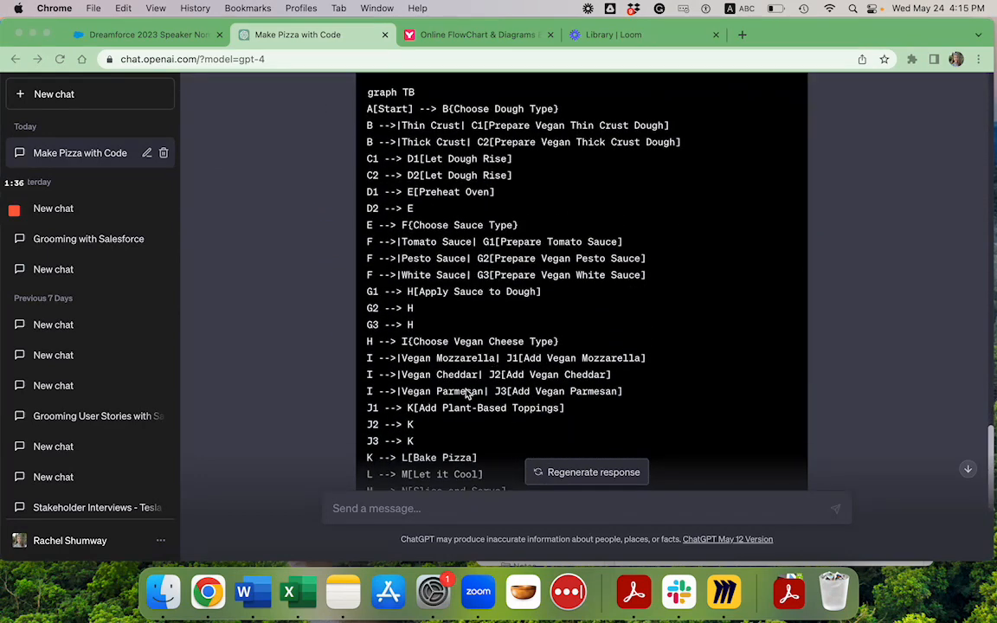
{"action": "scroll", "coordinate": [478, 378], "scroll_direction": "up", "scroll_amount": 8}
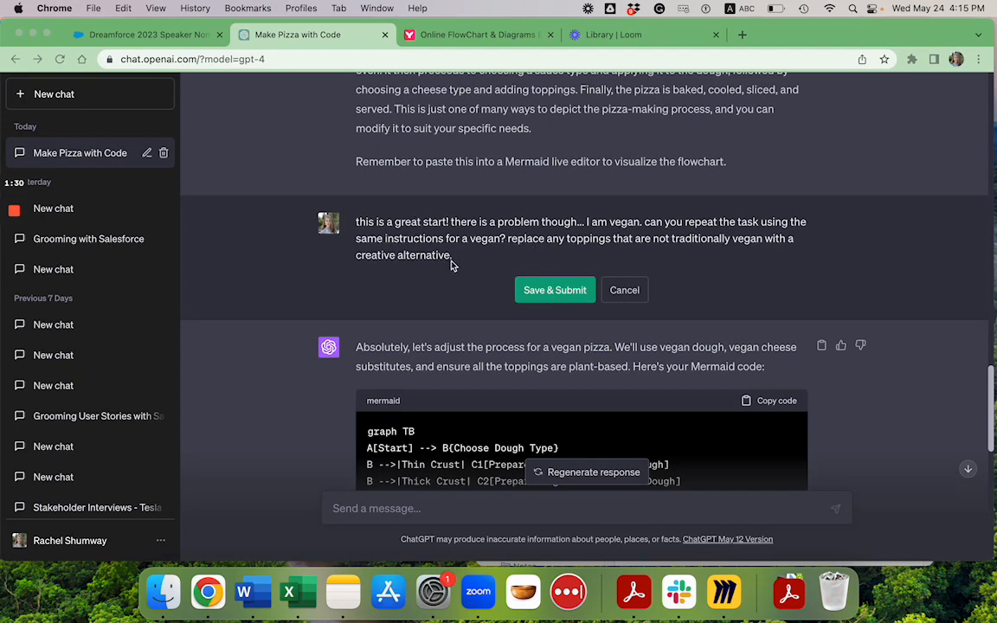
{"action": "left_click", "coordinate": [556, 291]}
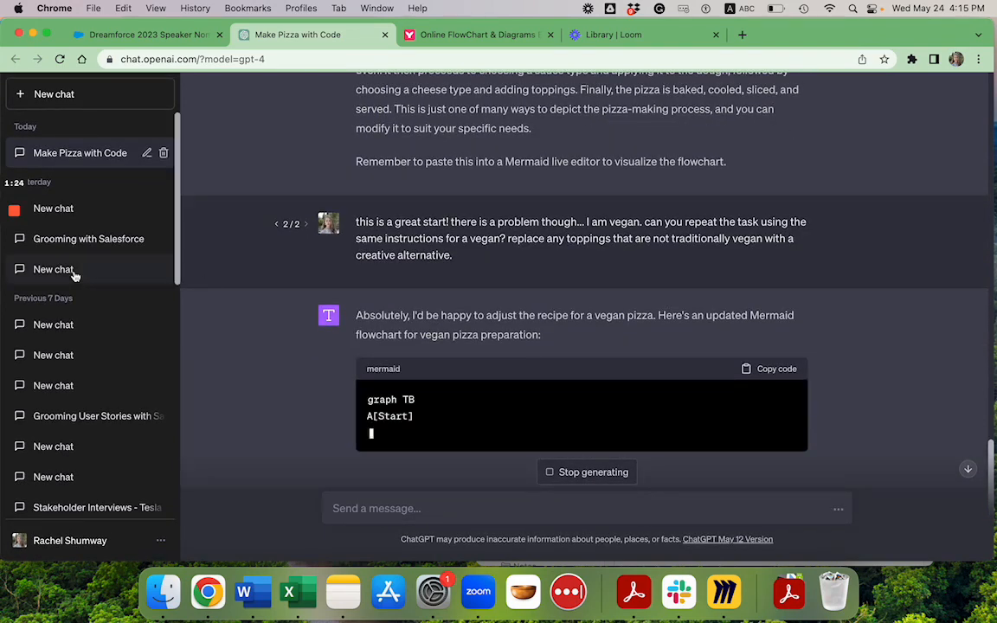
Step: Review the regenerated vegan pizza reply and copy its "graph TB" Mermaid code
{"action": "mouse_move", "coordinate": [12, 260]}
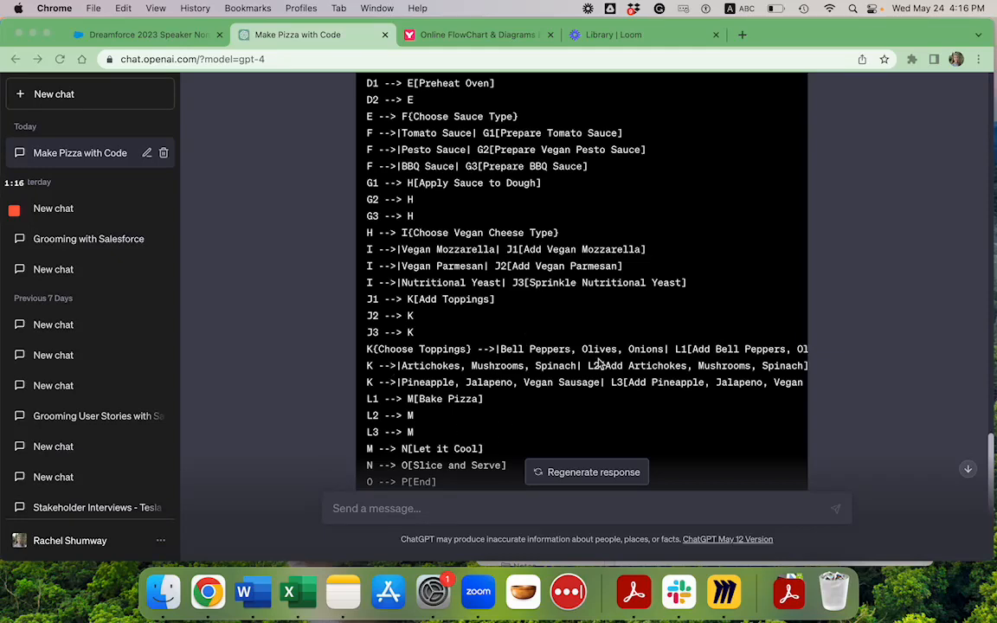
{"action": "scroll", "coordinate": [532, 359], "scroll_direction": "up", "scroll_amount": 8}
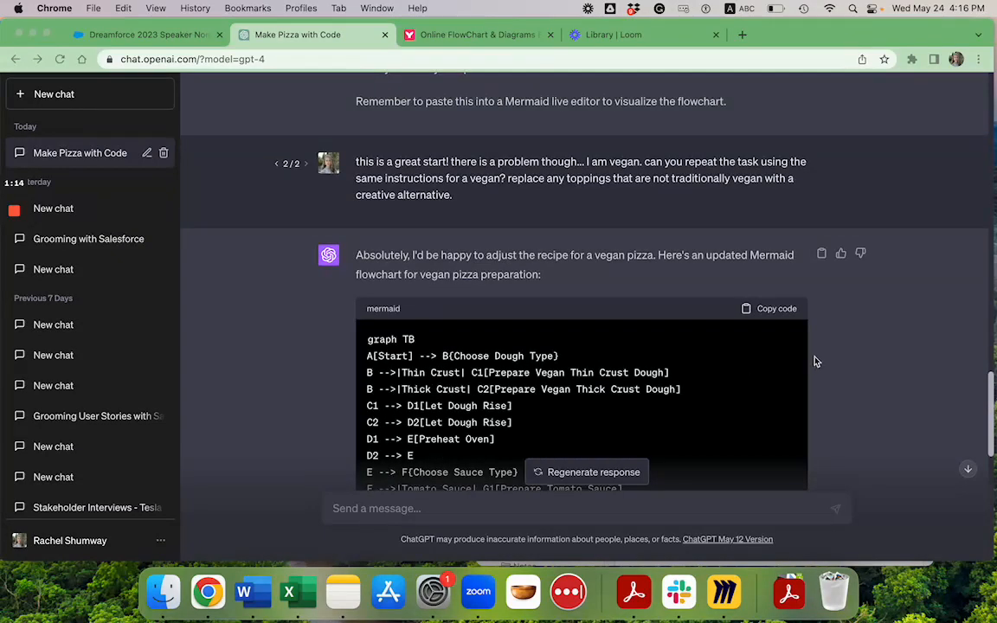
{"action": "left_click", "coordinate": [766, 311]}
{"action": "left_click", "coordinate": [766, 314]}
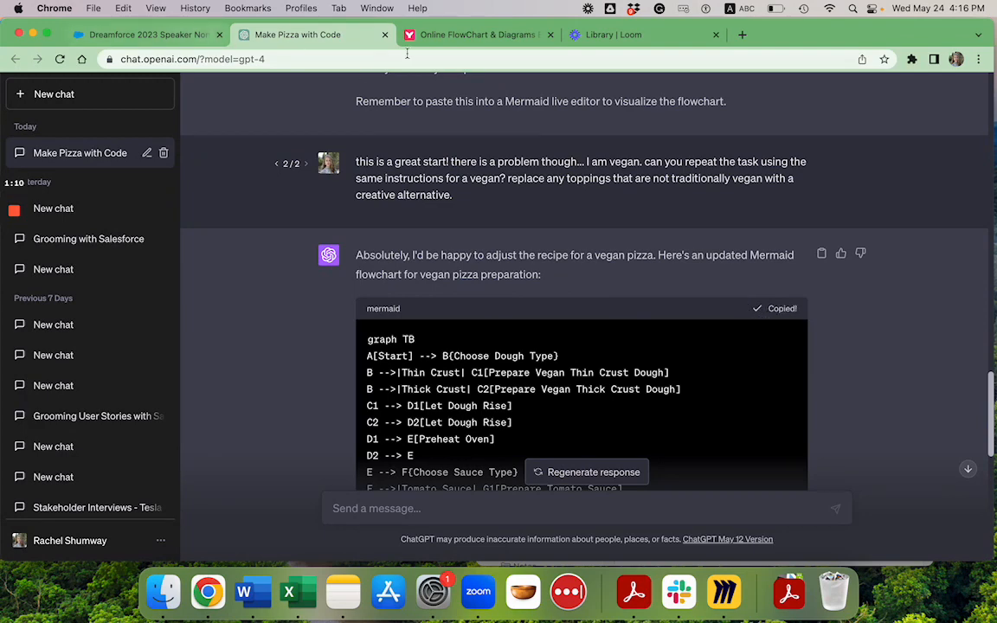
Step: Switch to the Mermaid Live Editor and replace all existing code with the copied vegan pizza flowchart code
{"action": "left_click", "coordinate": [468, 35]}
{"action": "left_click", "coordinate": [141, 289]}
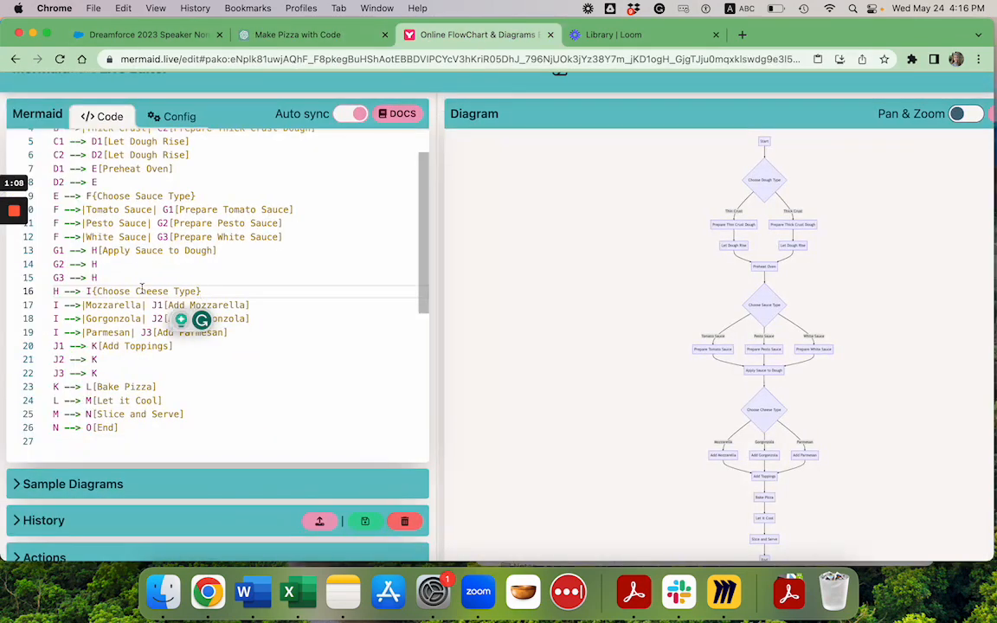
{"action": "key", "text": "cmd+a"}
{"action": "key", "text": "BackSpace"}
{"action": "key", "text": "cmd+v"}
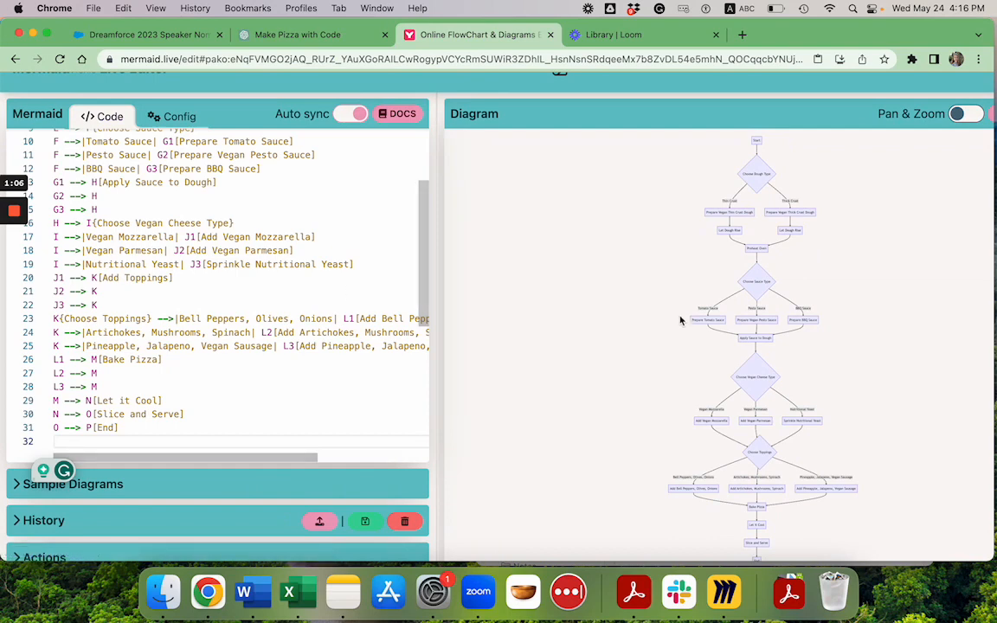
Step: Examine the rendered vegan pizza flowchart and return to the ChatGPT pizza chat
{"action": "scroll", "coordinate": [766, 300], "scroll_direction": "down", "scroll_amount": 1}
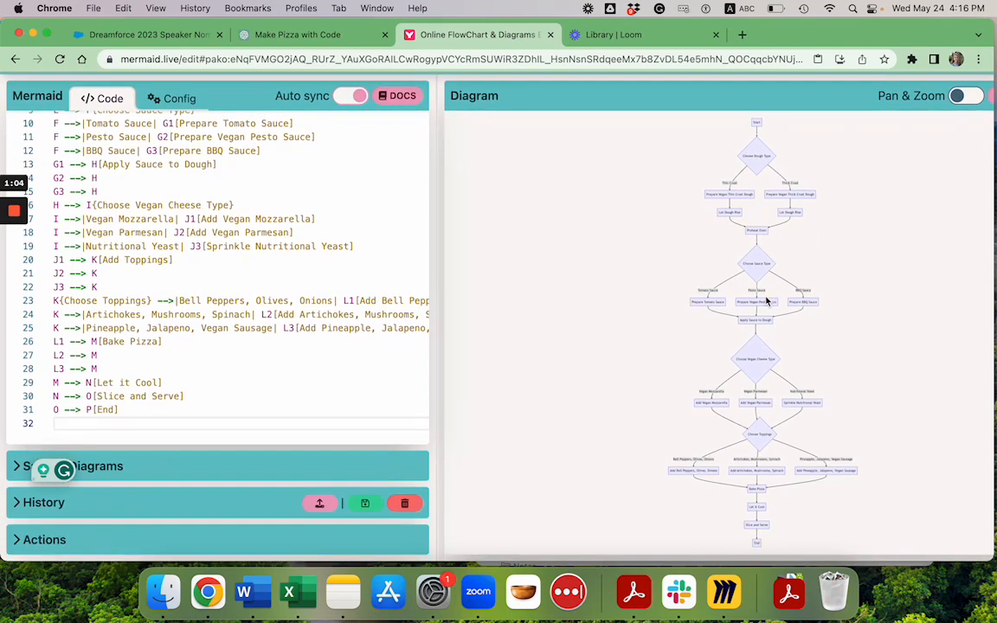
{"action": "scroll", "coordinate": [766, 300], "scroll_direction": "up", "scroll_amount": 2}
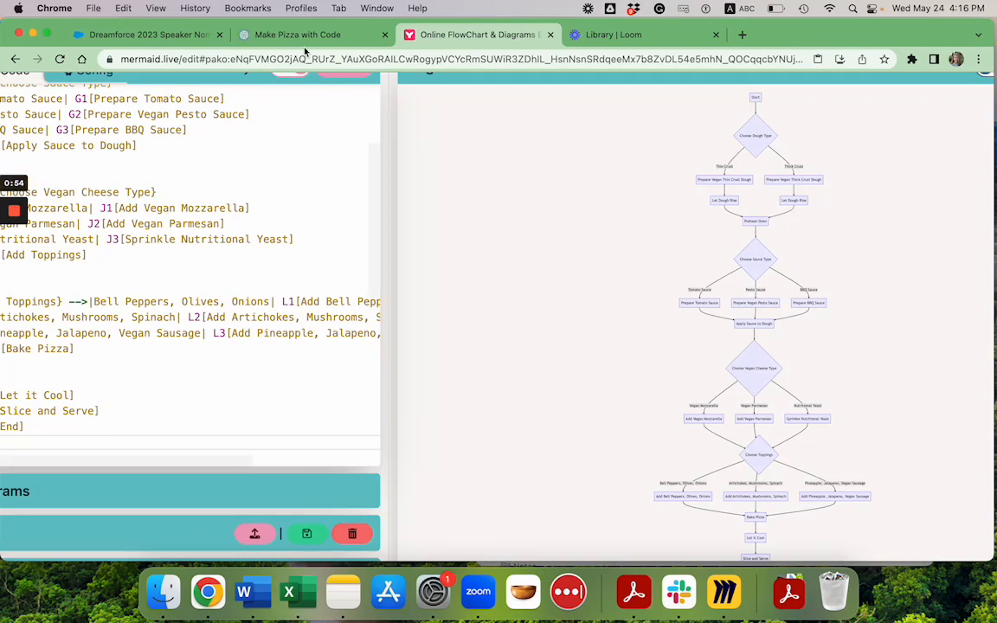
{"action": "left_click", "coordinate": [267, 33]}
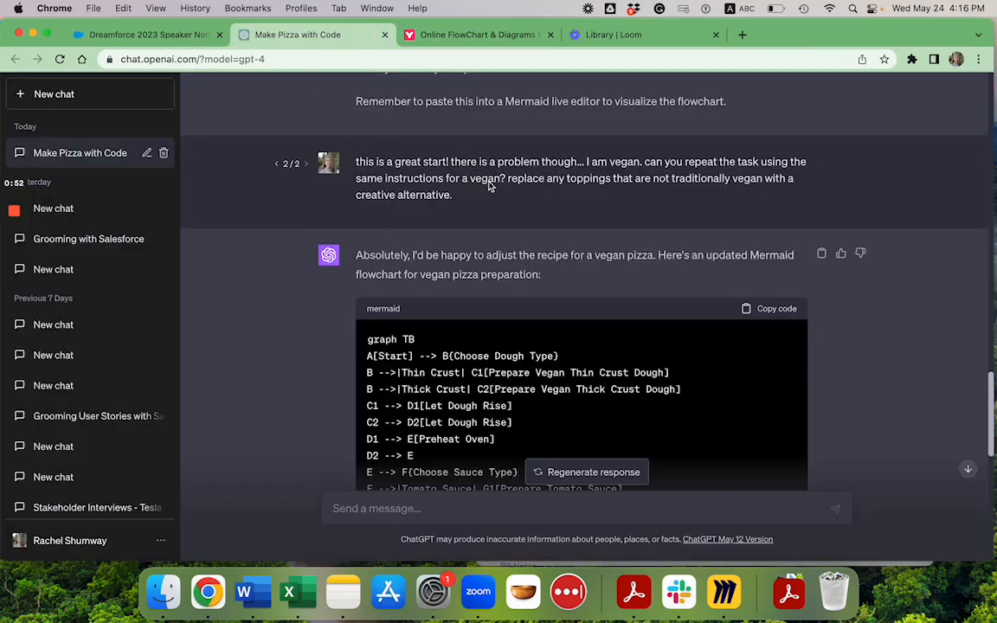